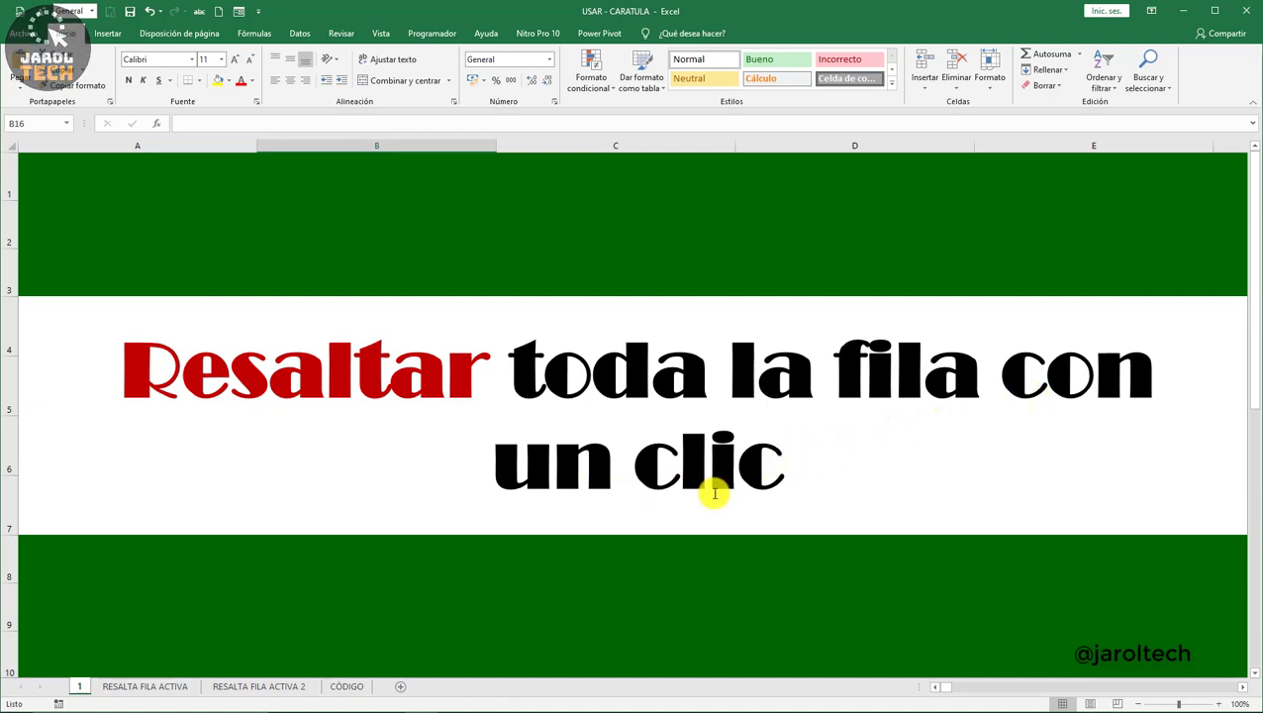
# Step: Go to the RESALTA FILA ACTIVA sheet with the VENDEDOR, MES, PRODUCTO, MARCA, PRECIO sales table
pyautogui.click(179, 686)
# Step: Select the sales table, then pick cells in rows 7, 10, 12, 14 and 10 to watch the highlight follow
pyautogui.moveTo(323, 298); pyautogui.dragTo(918, 604)
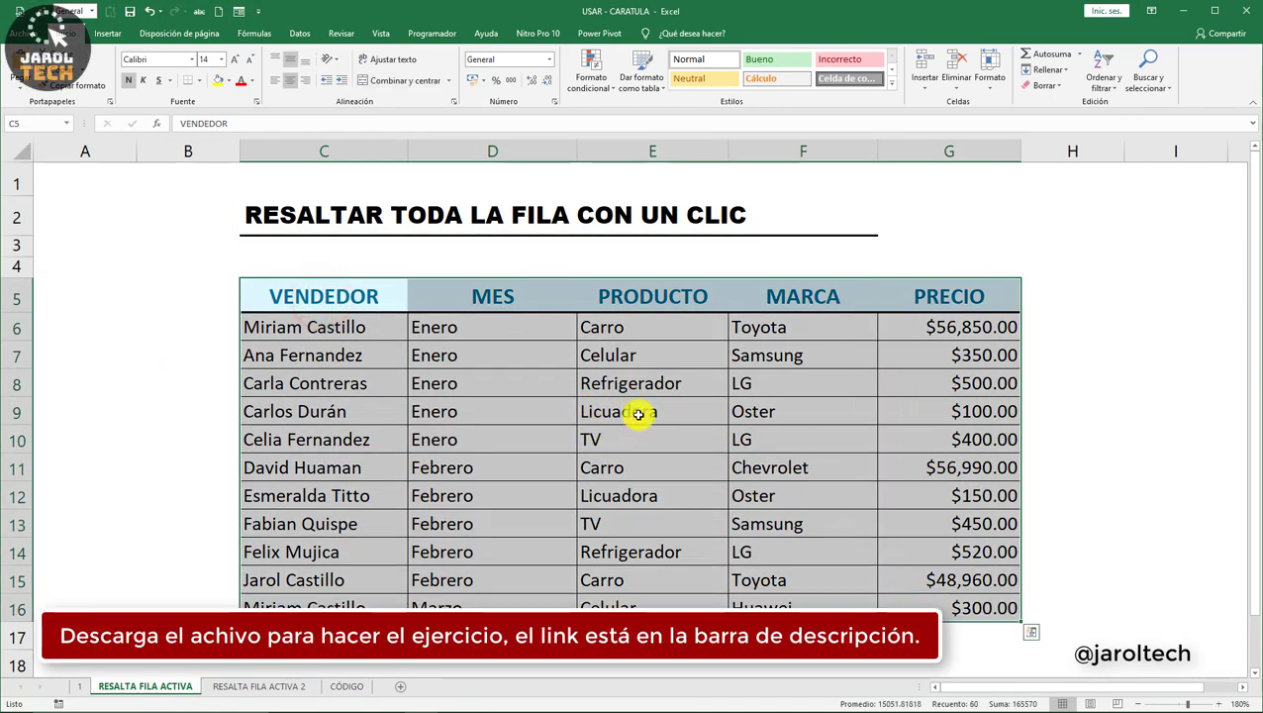
pyautogui.click(621, 357)
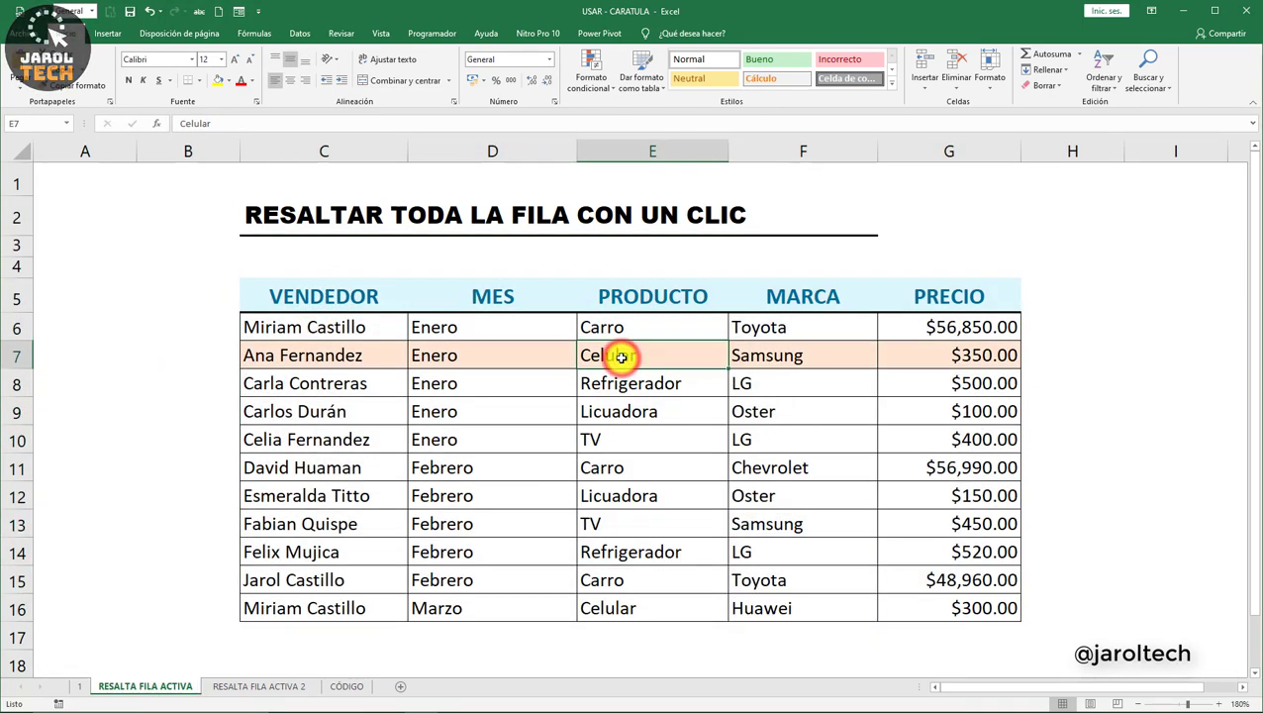
pyautogui.click(612, 442)
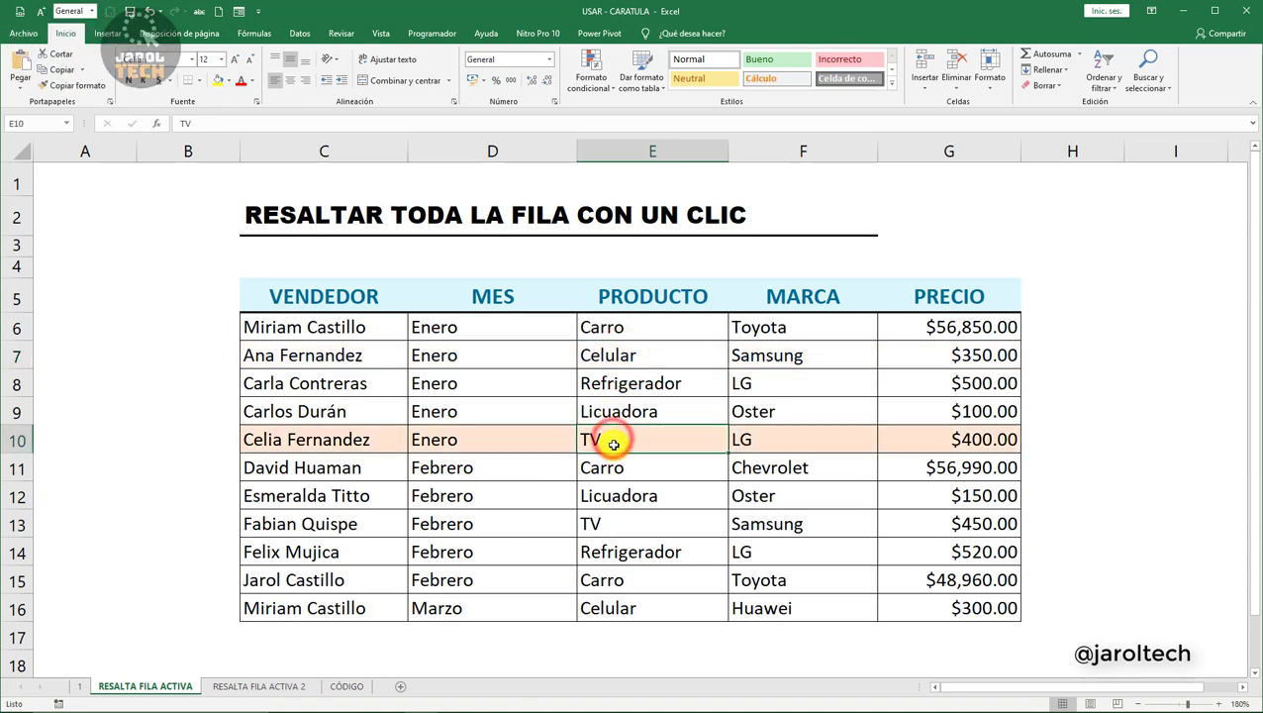
pyautogui.click(615, 498)
pyautogui.click(617, 553)
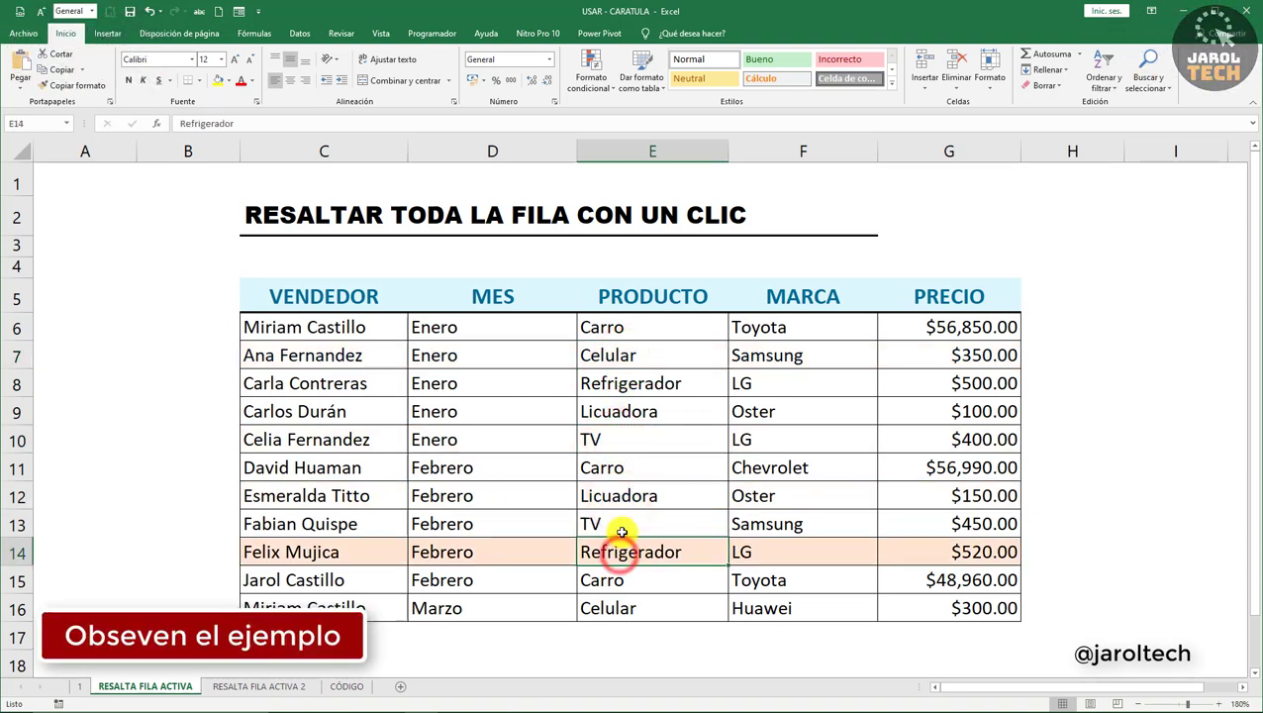
pyautogui.click(623, 441)
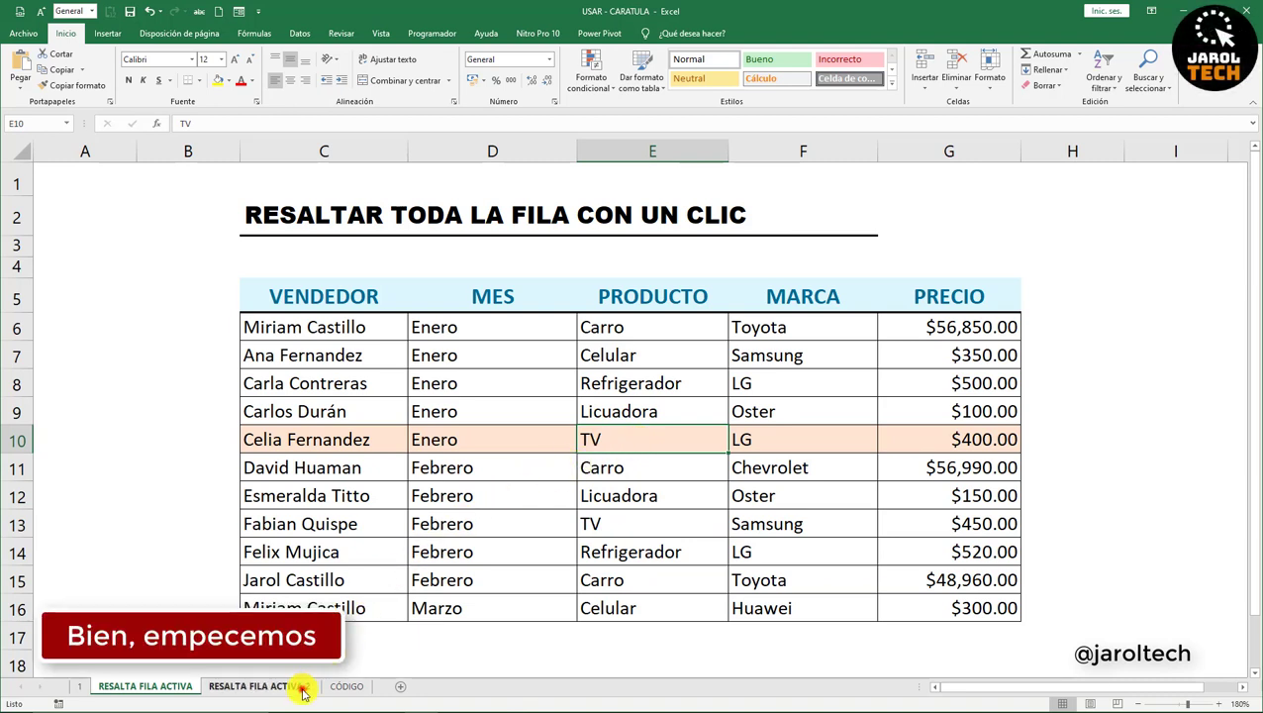
# Step: On RESALTA FILA ACTIVA 2, select C6:G16 and start a new formula-based conditional formatting rule
pyautogui.click(298, 686)
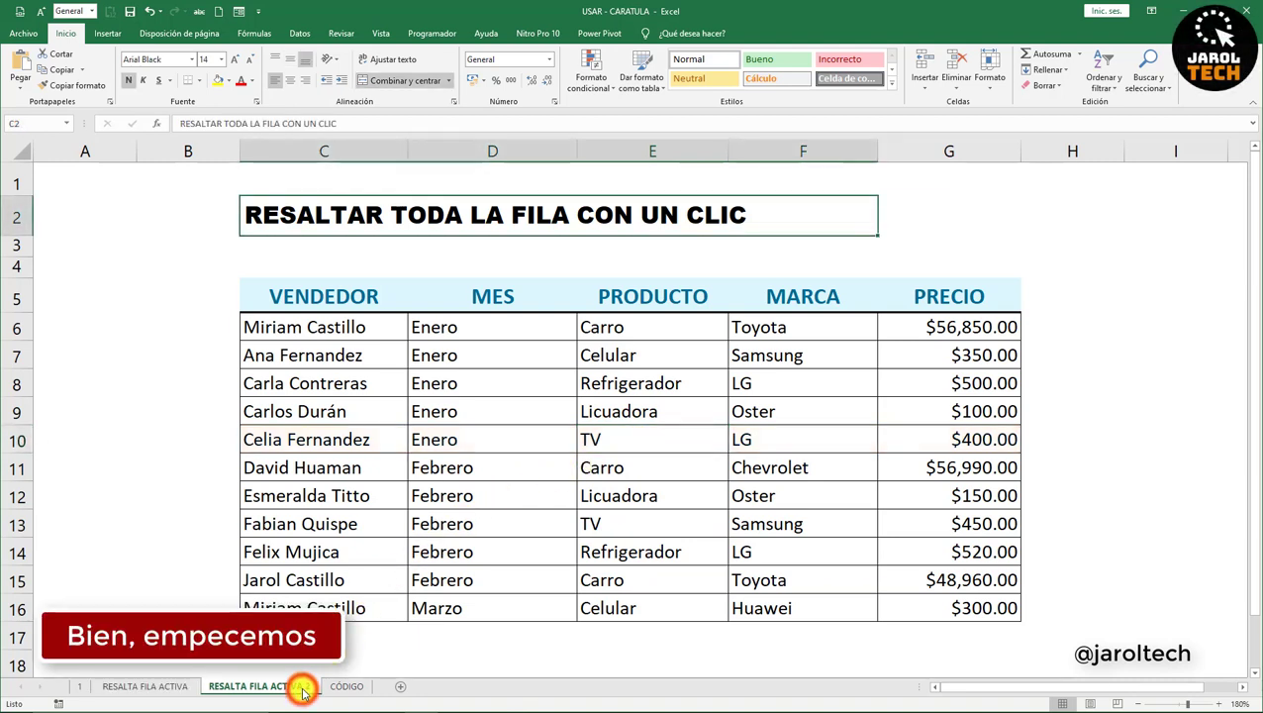
pyautogui.moveTo(349, 329); pyautogui.dragTo(905, 601)
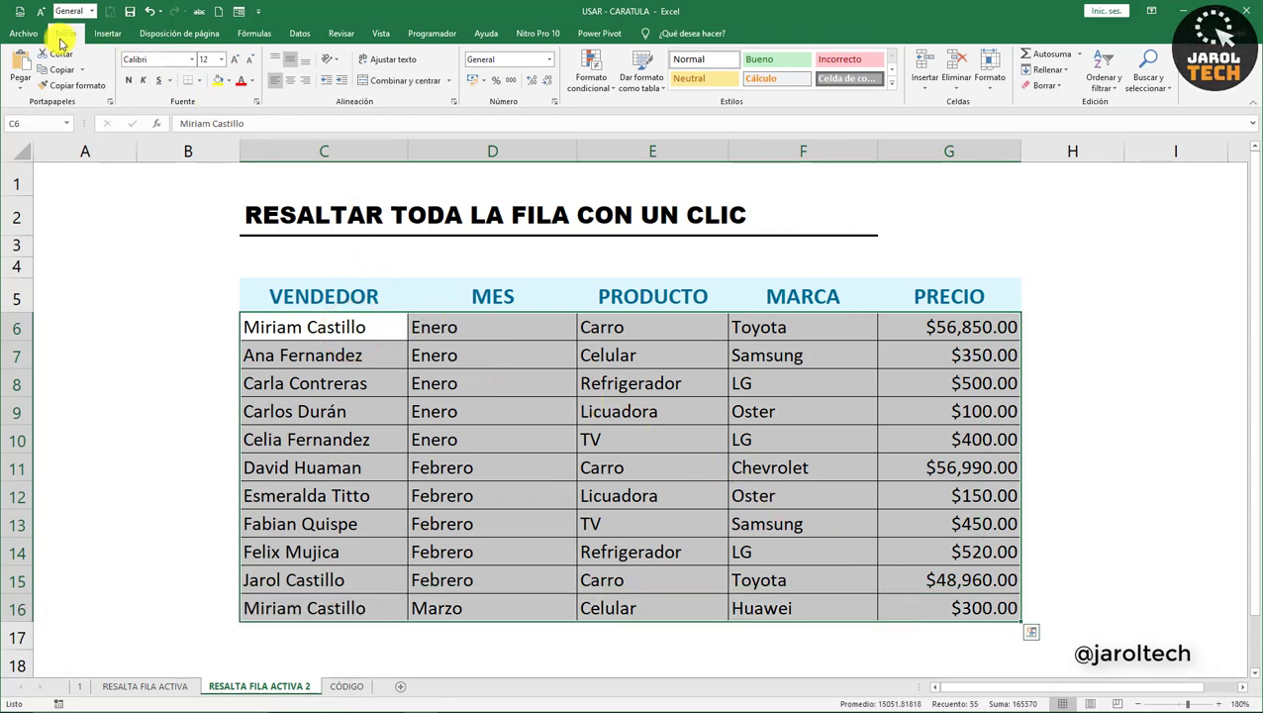
pyautogui.click(584, 89)
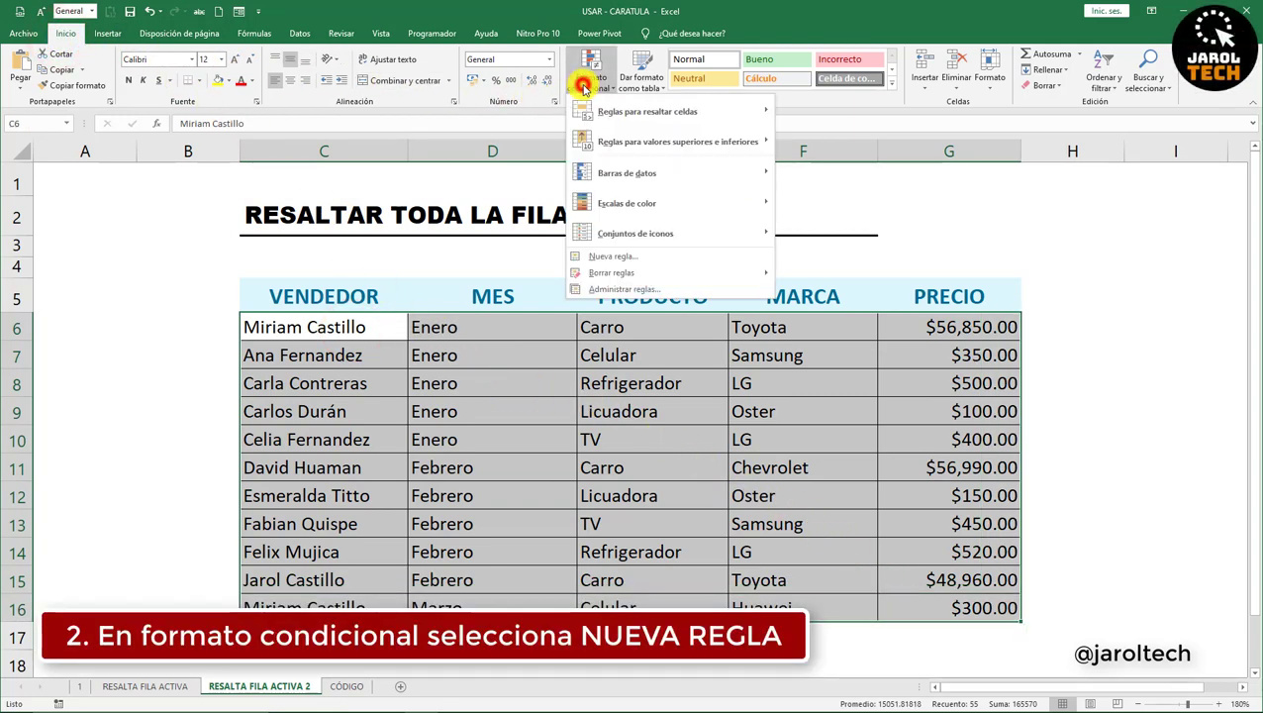
pyautogui.click(615, 254)
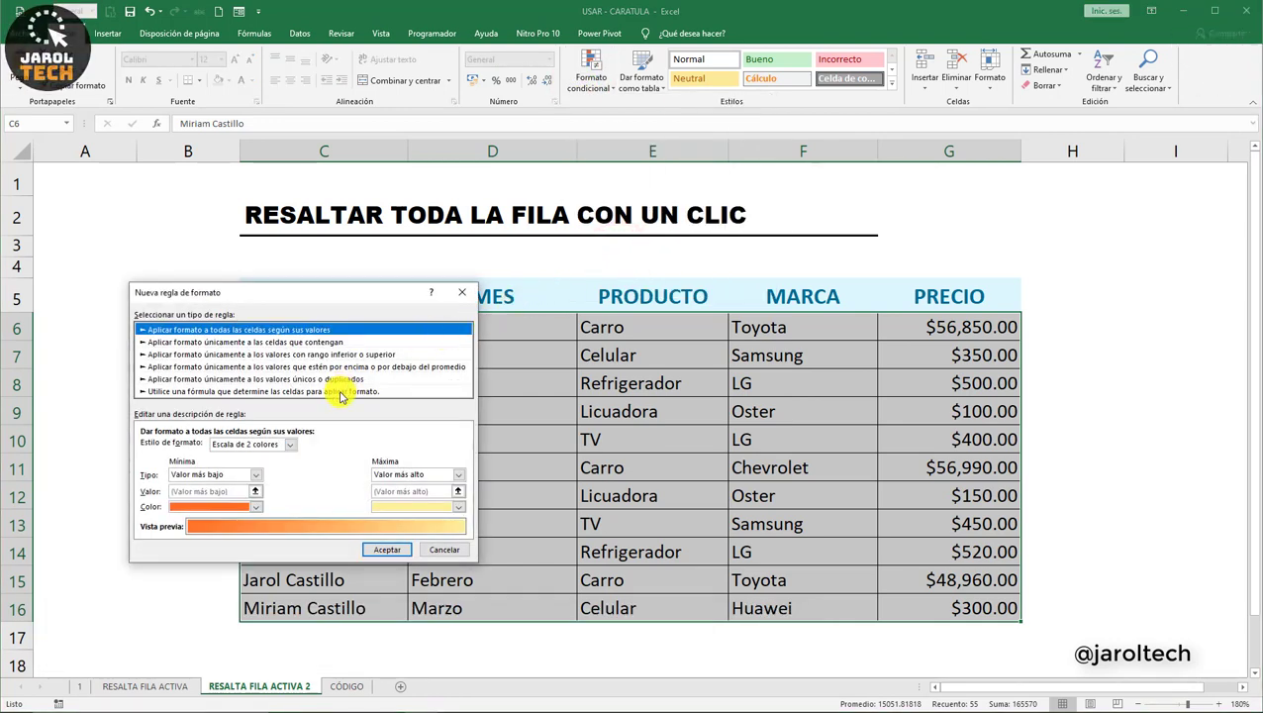
pyautogui.click(341, 392)
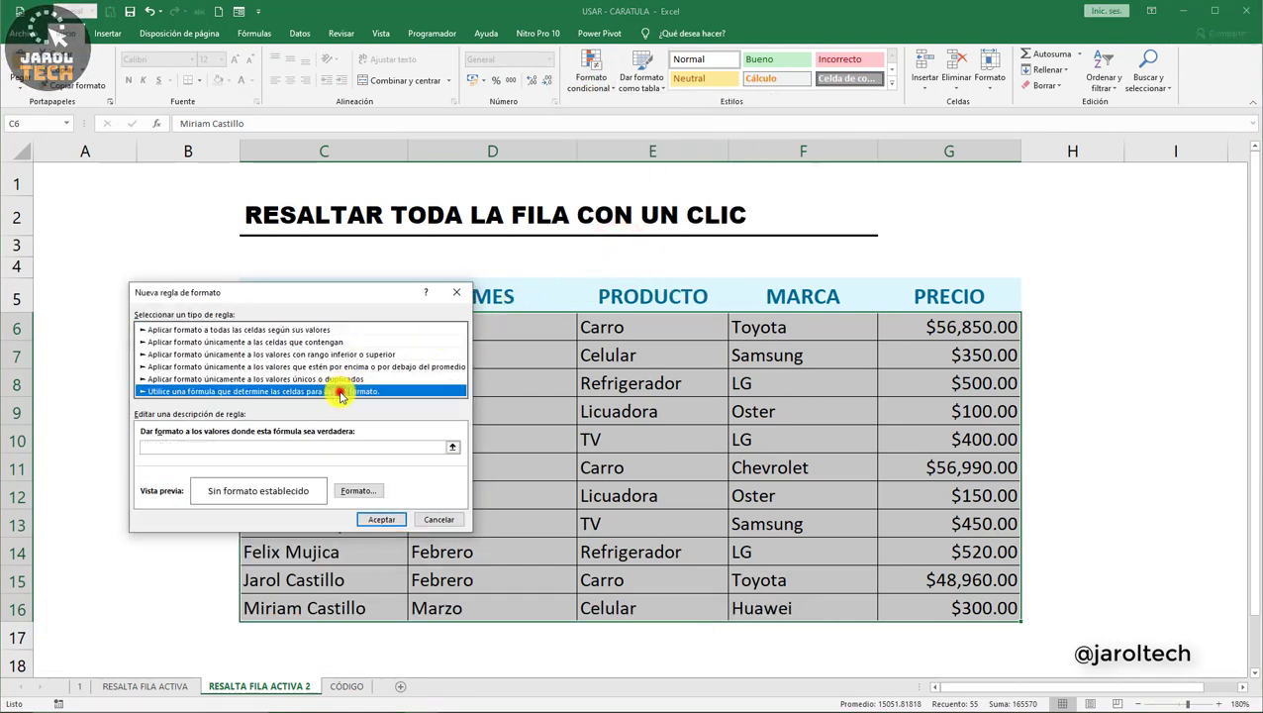
# Step: Enter =FILA()=CELDA("FILA") as the rule's condition formula
pyautogui.click(315, 447)
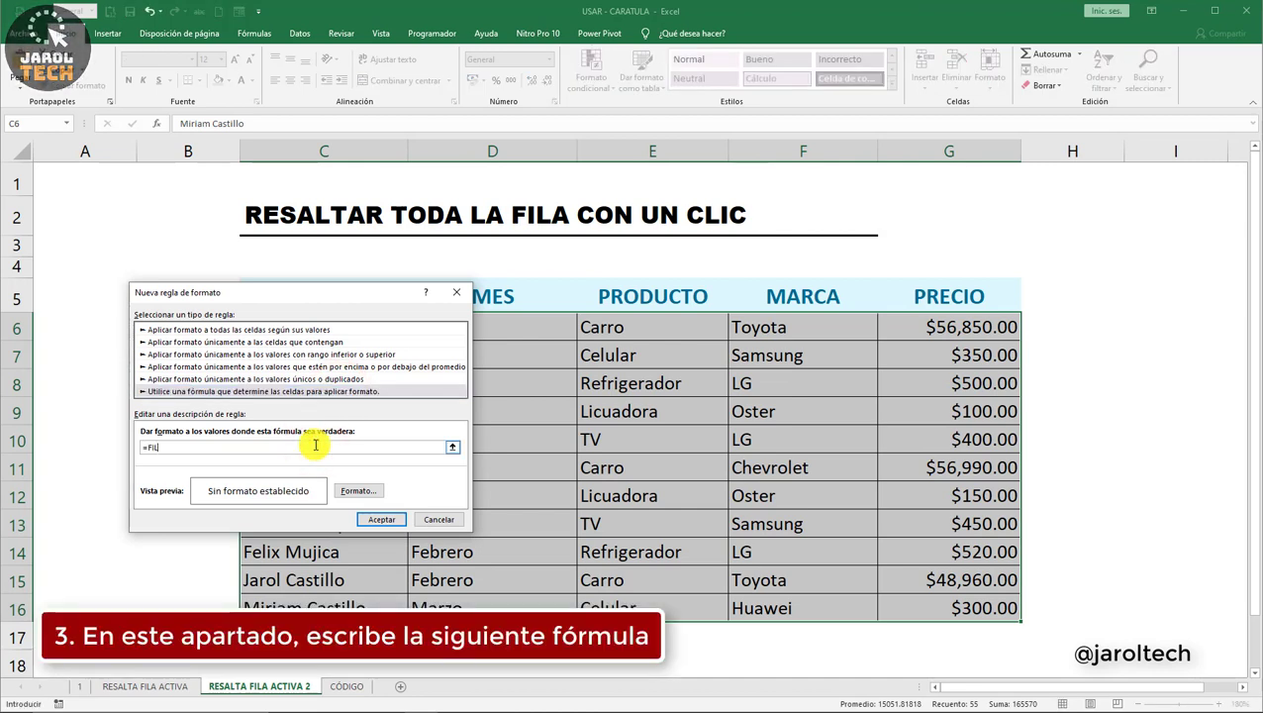
pyautogui.write('()')
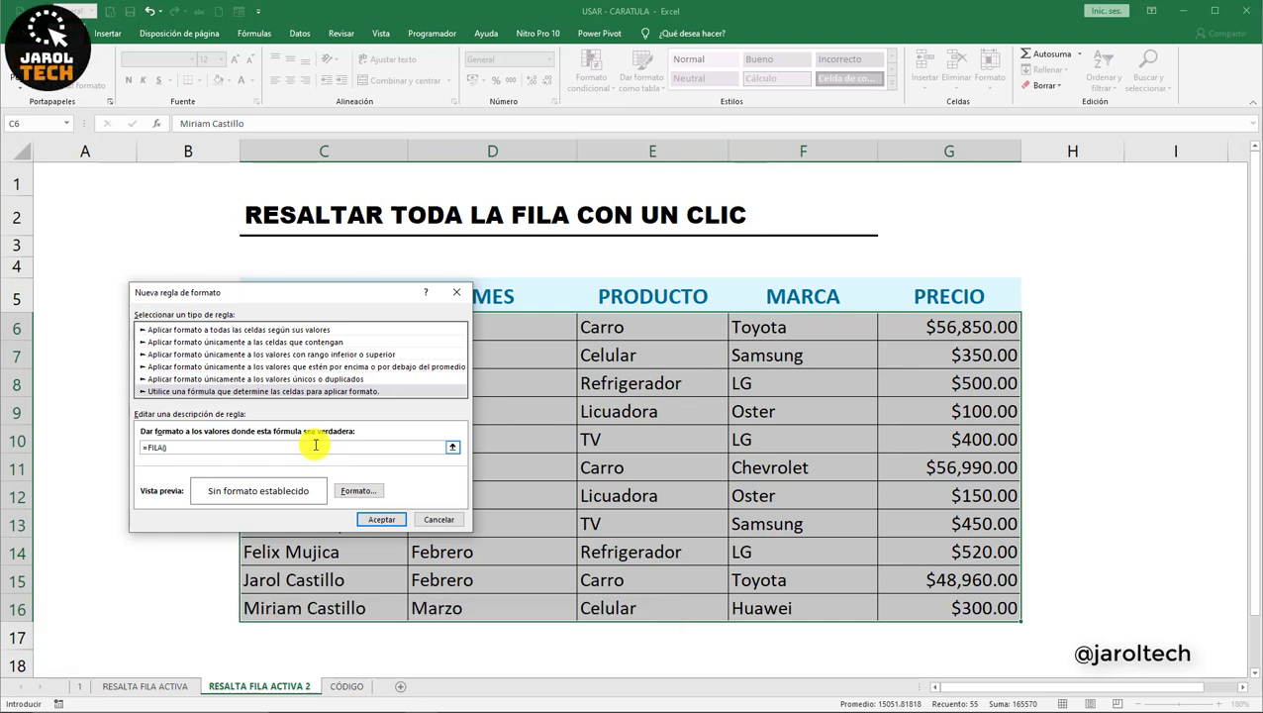
pyautogui.write('=CELD')
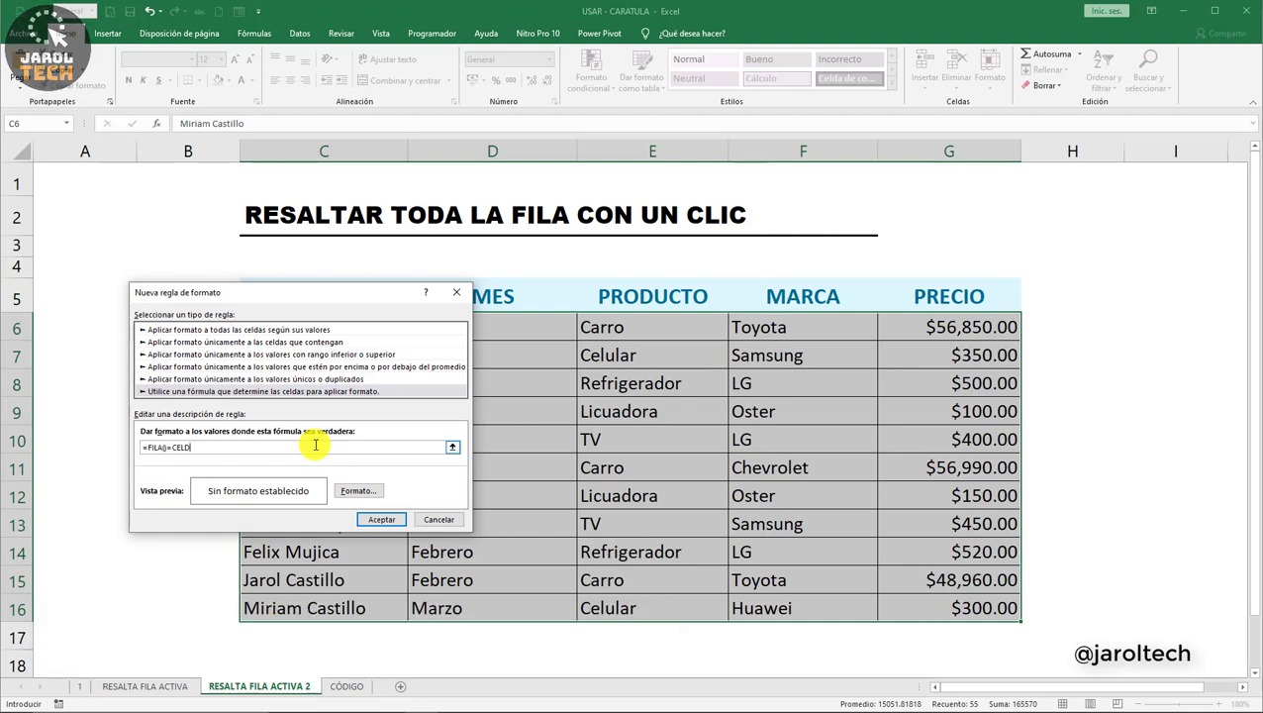
pyautogui.write('A')
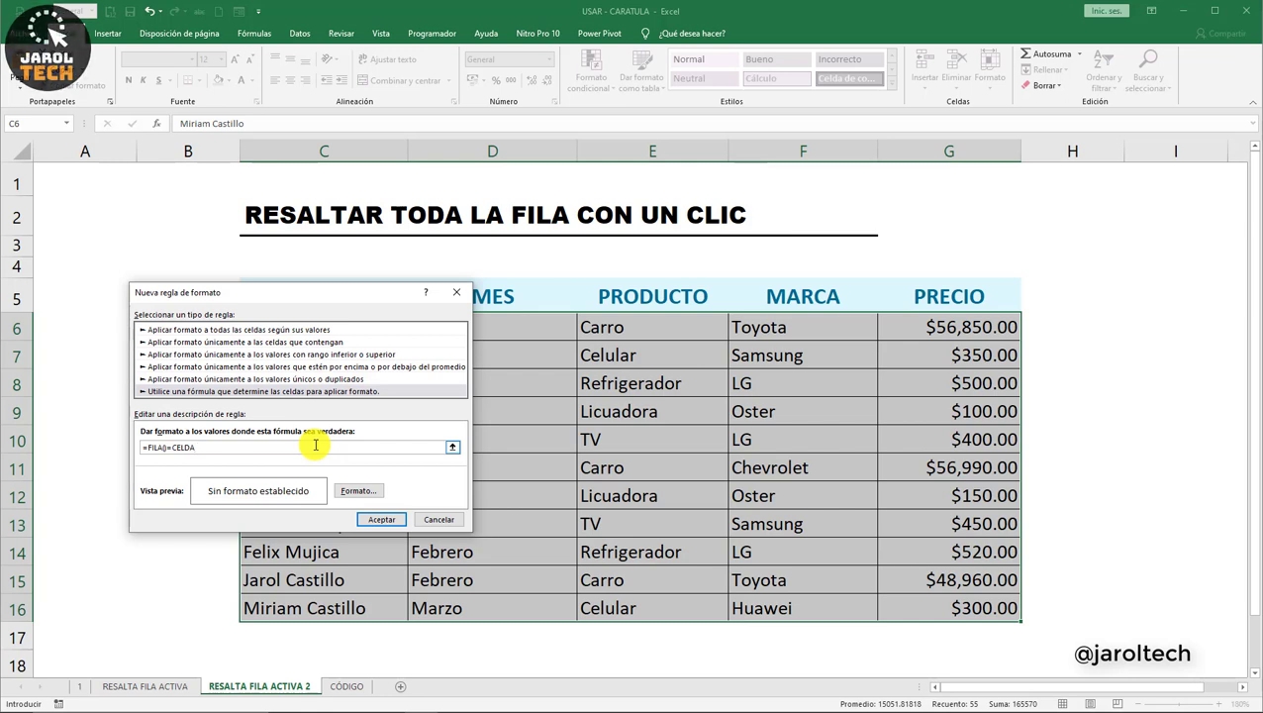
pyautogui.write('("')
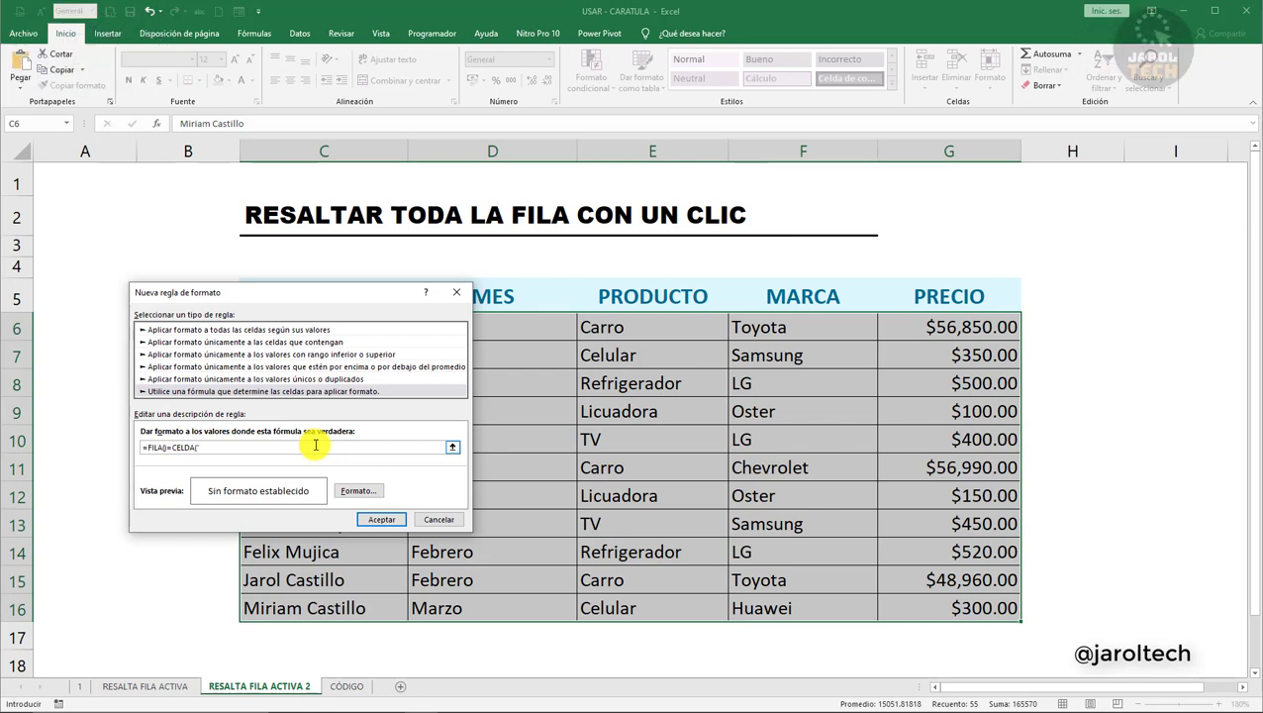
pyautogui.write('FILA')
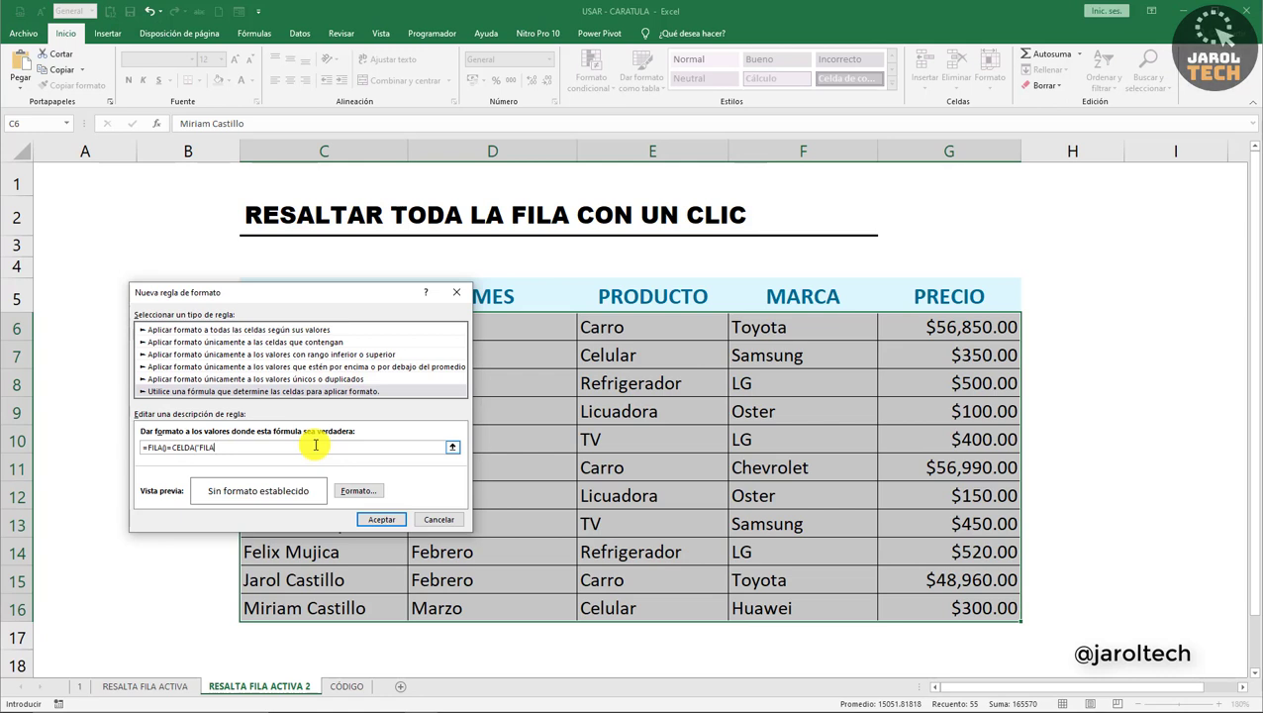
pyautogui.write('"')
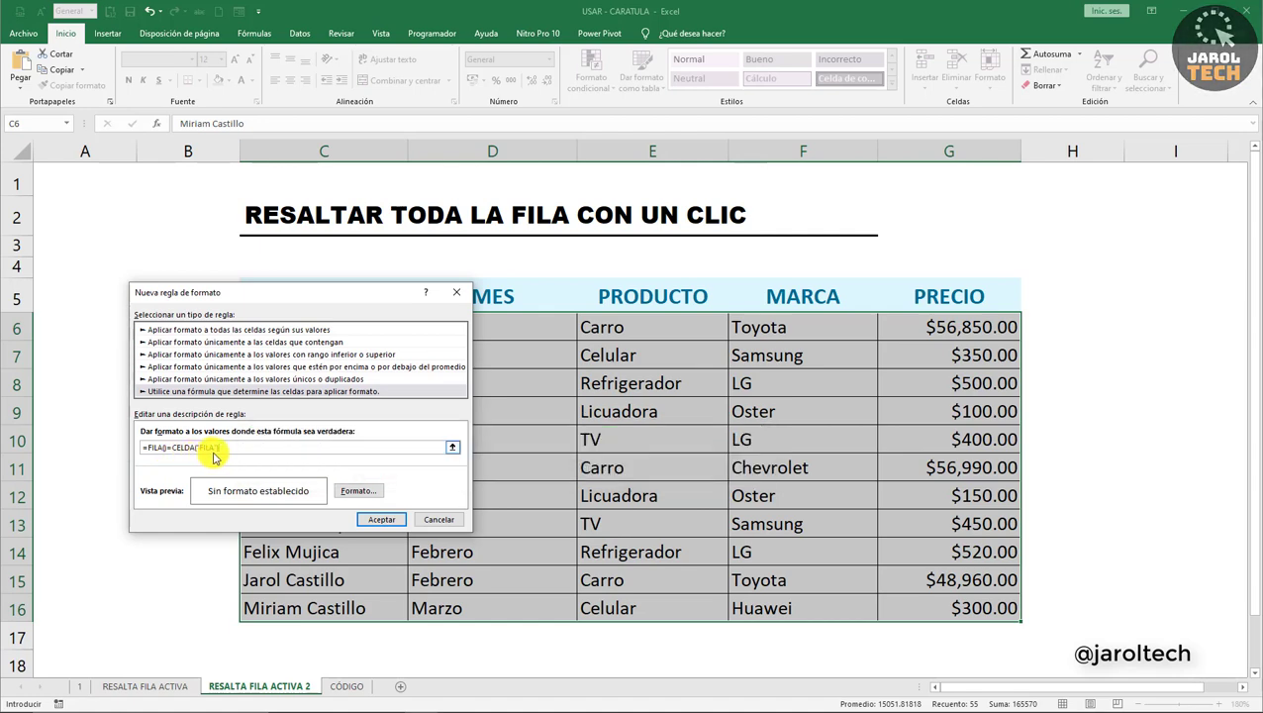
# Step: In the rule's Formato de celdas, leave font and border colours automatic and go to the fill settings
pyautogui.click(353, 495)
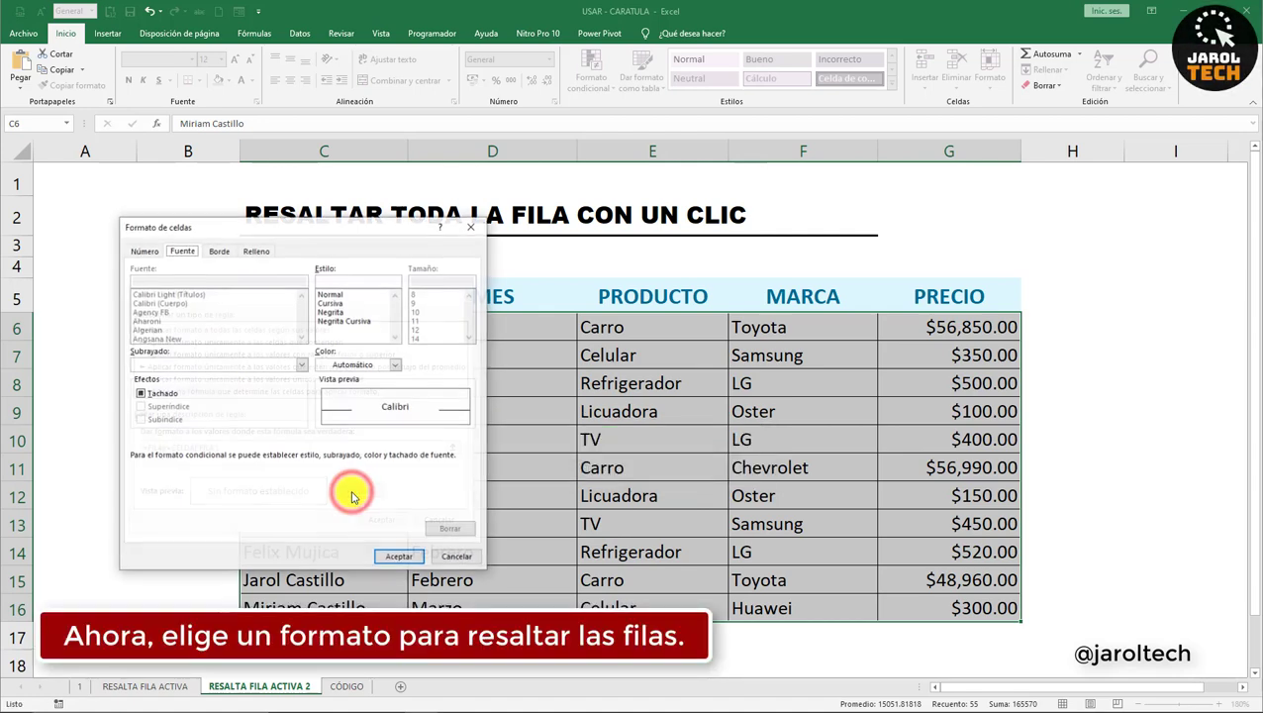
pyautogui.click(181, 252)
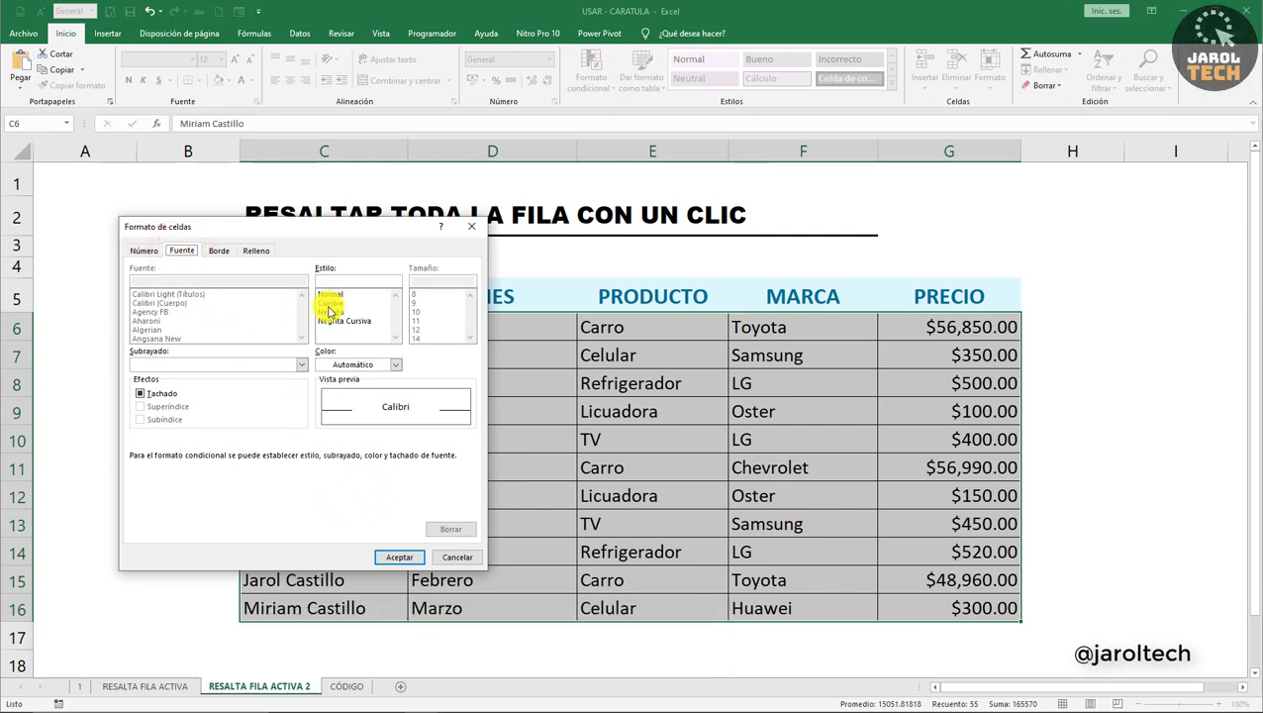
pyautogui.click(395, 364)
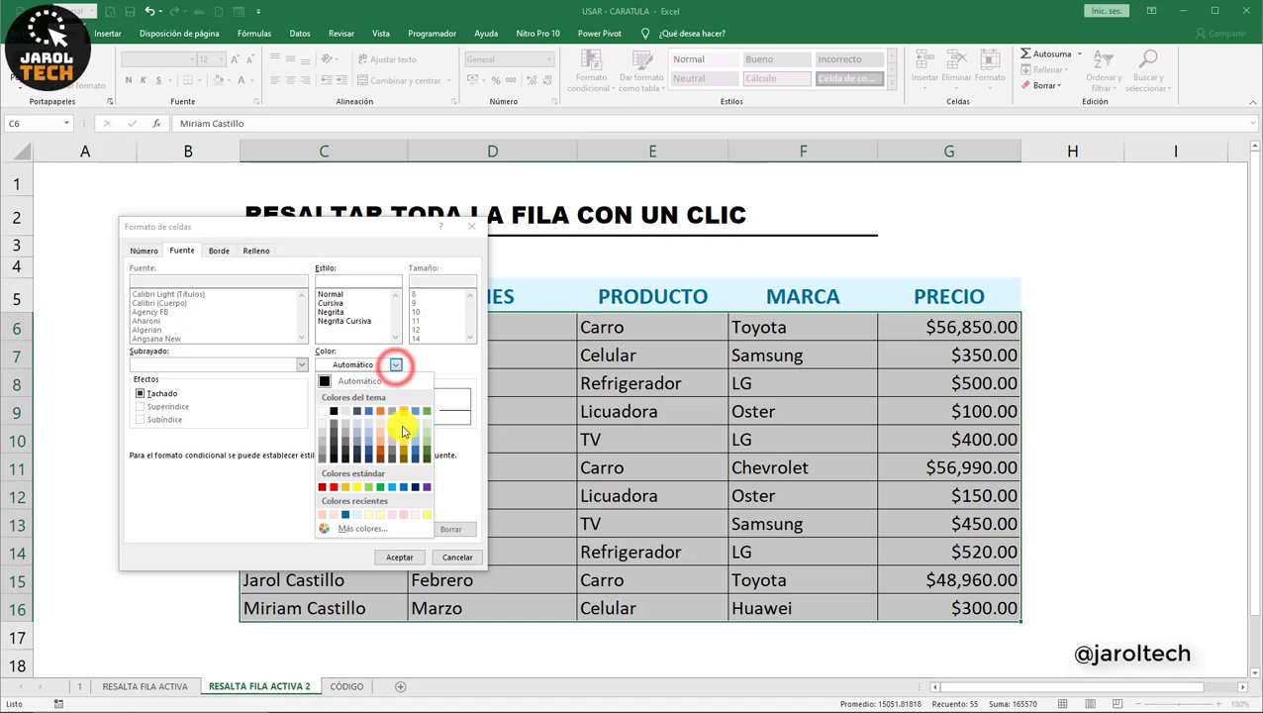
pyautogui.click(395, 364)
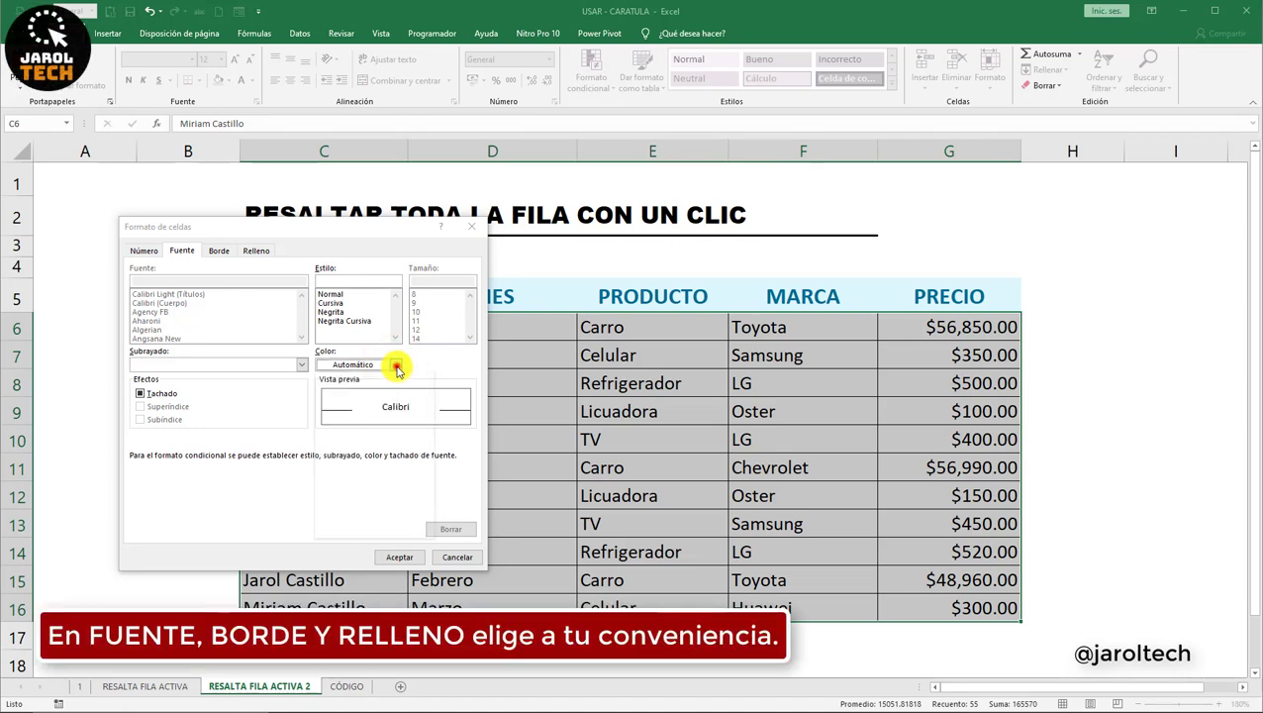
pyautogui.click(219, 250)
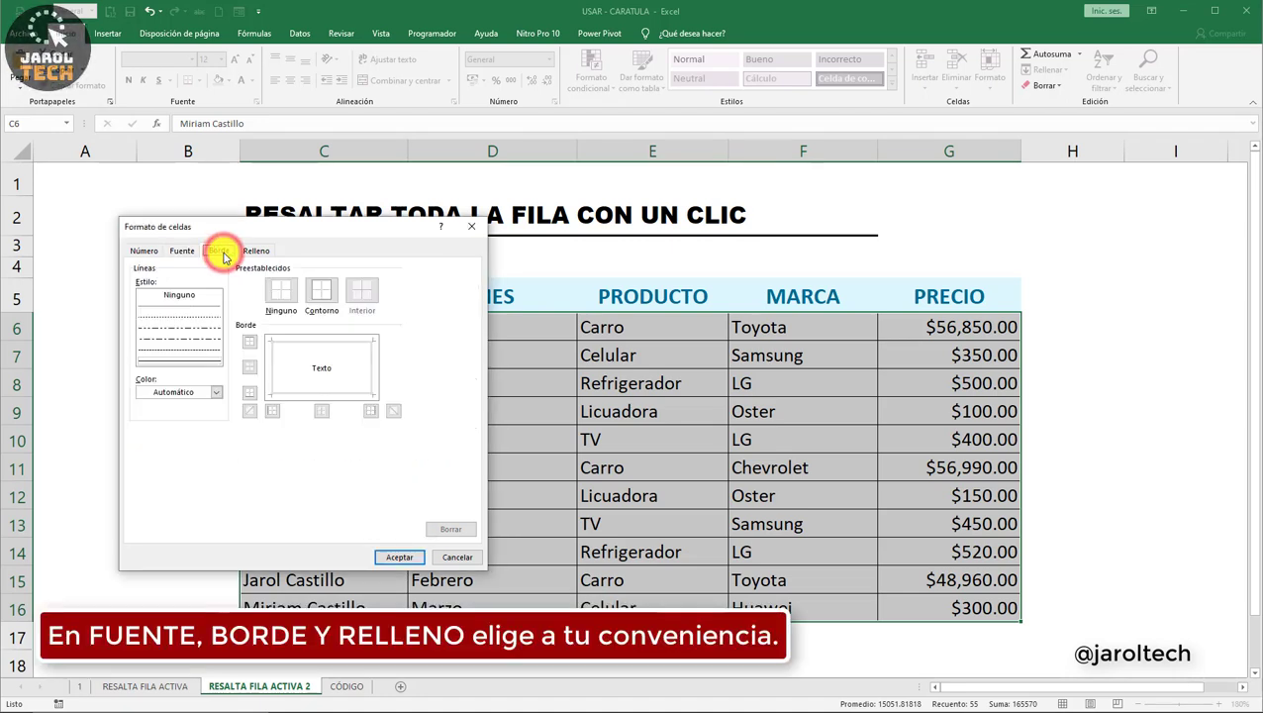
pyautogui.click(215, 392)
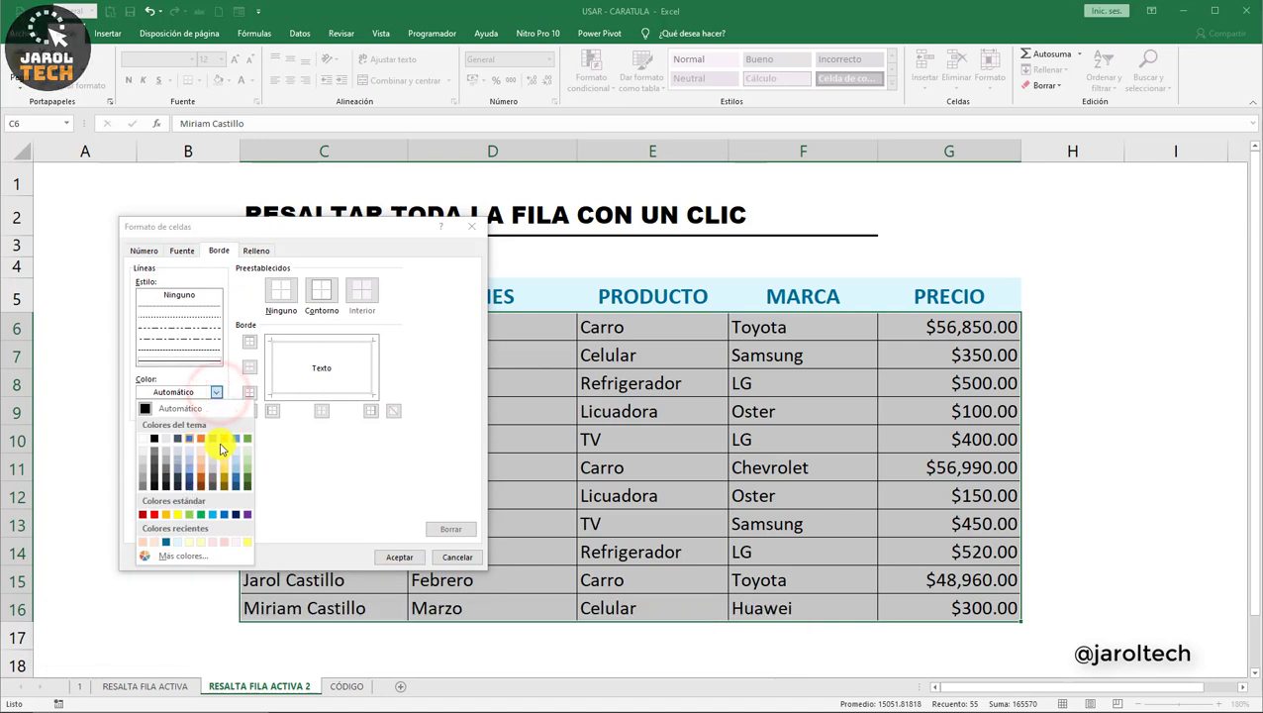
pyautogui.click(214, 394)
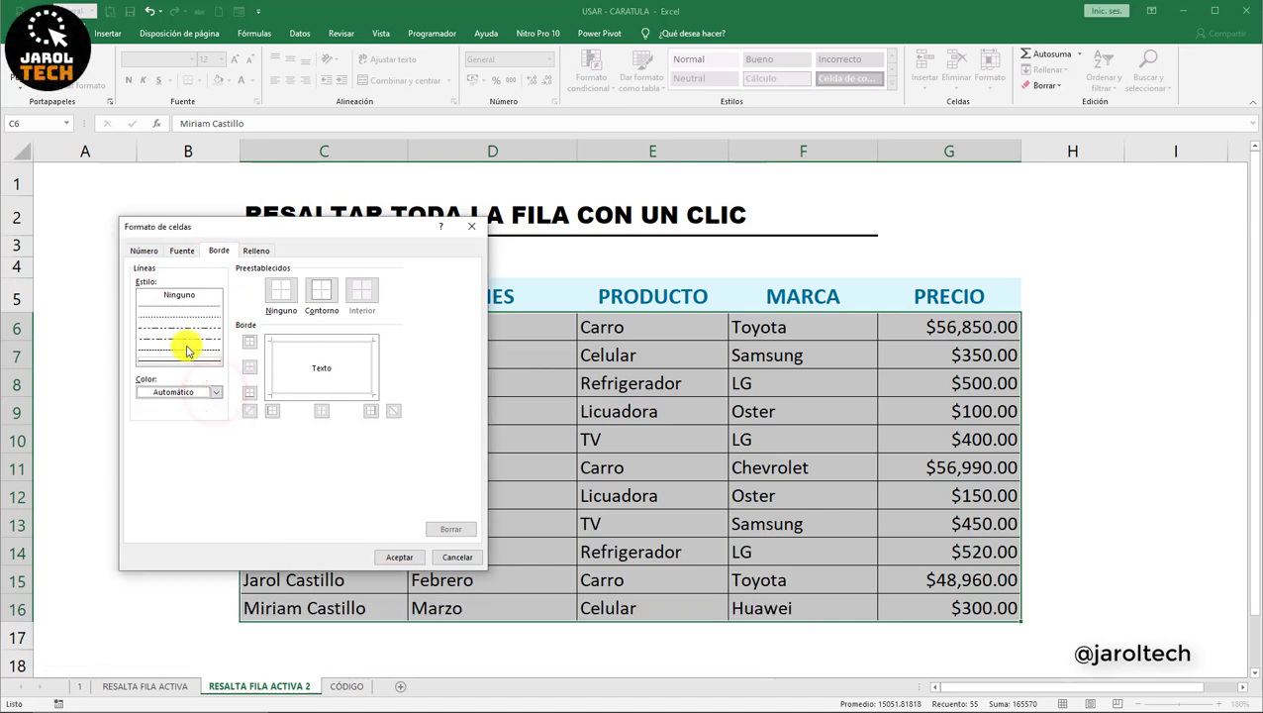
pyautogui.click(265, 253)
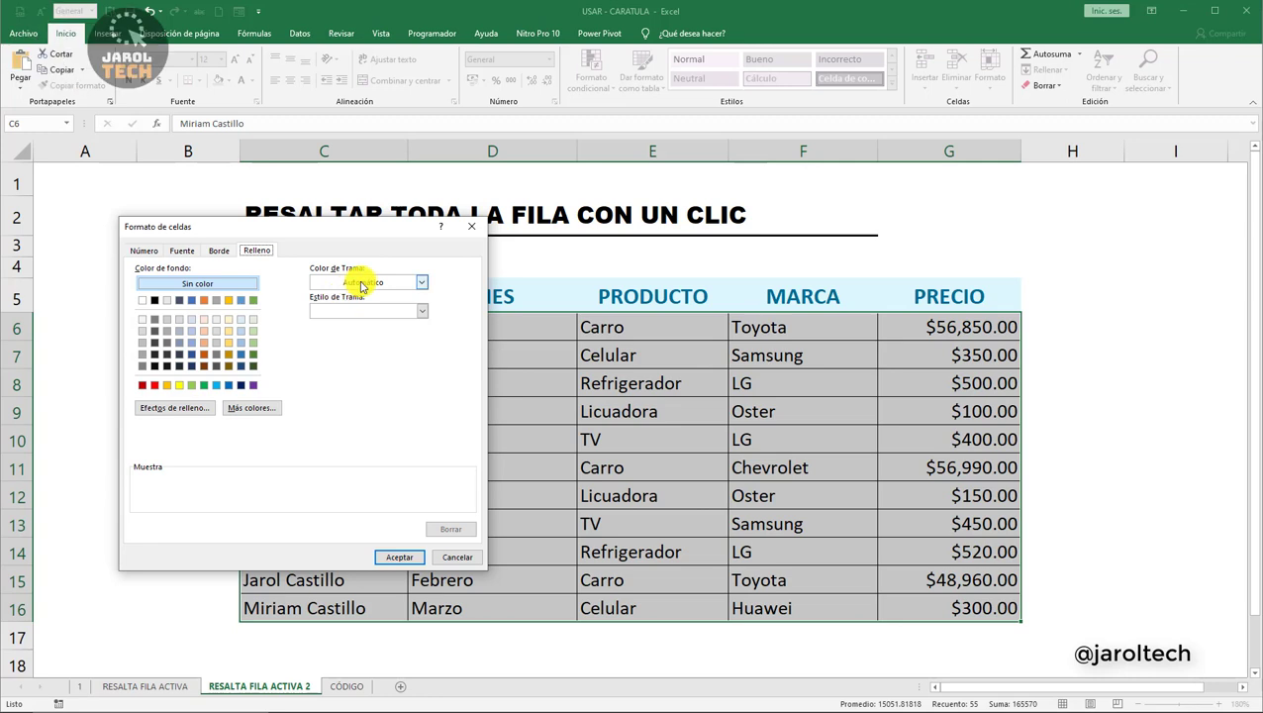
# Step: Choose a custom light peach fill (RGB 255, 220, 197) and confirm all dialogs to save the rule
pyautogui.click(253, 408)
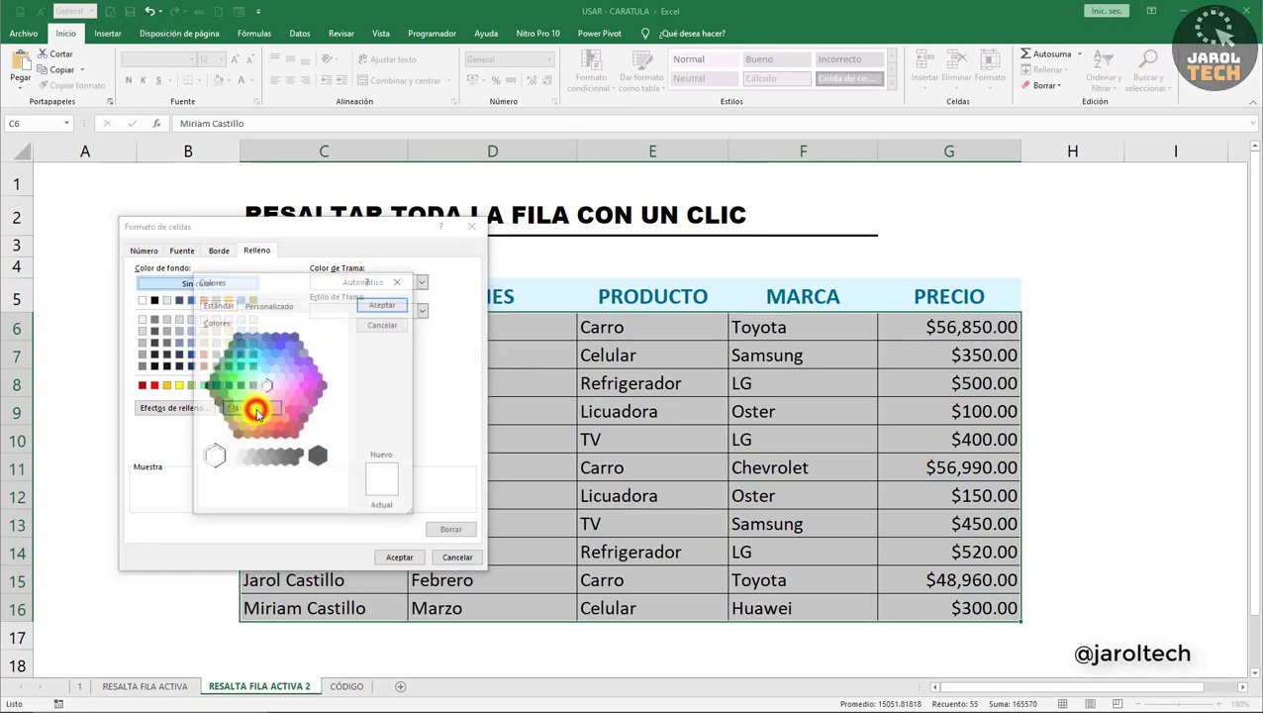
pyautogui.click(272, 306)
pyautogui.click(230, 307)
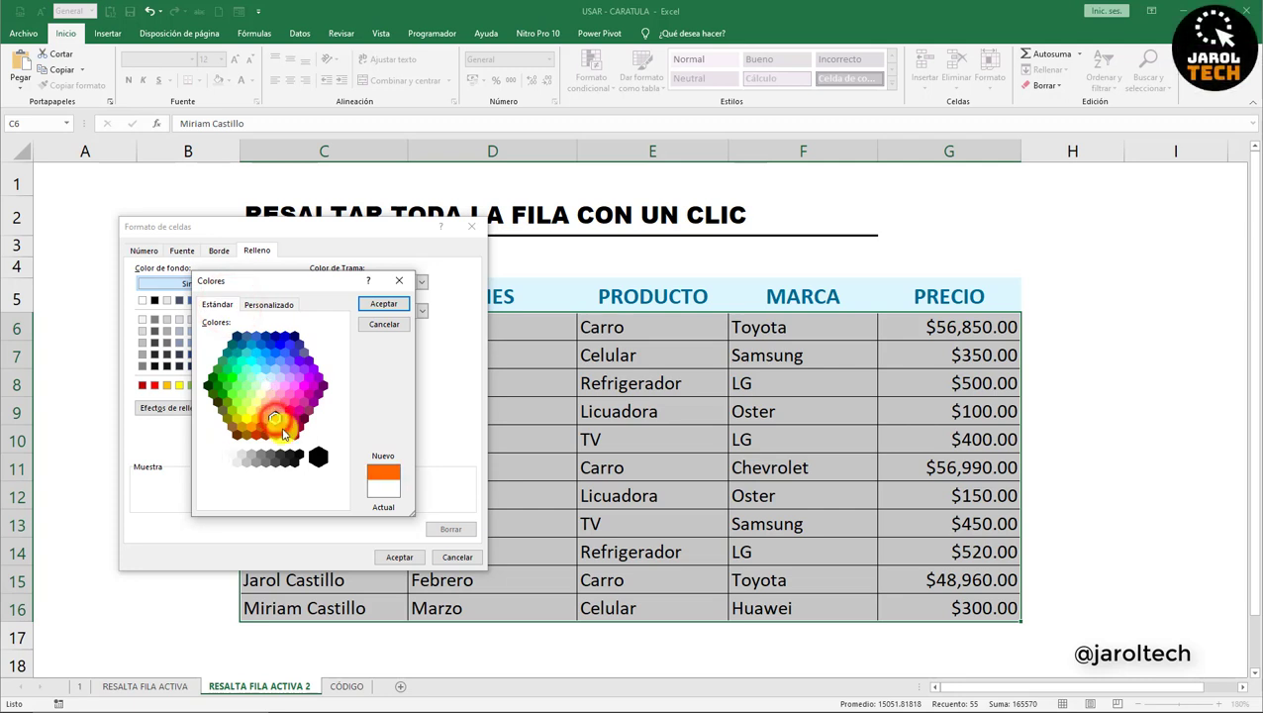
pyautogui.click(272, 306)
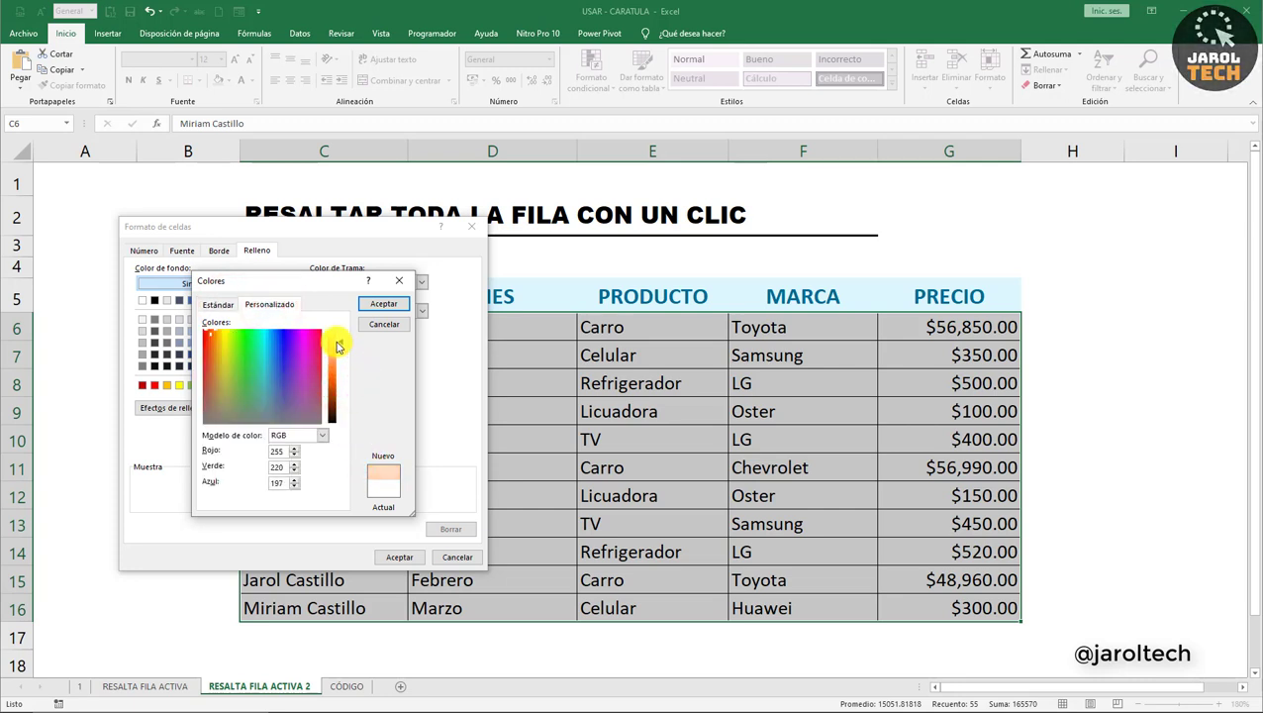
pyautogui.click(380, 304)
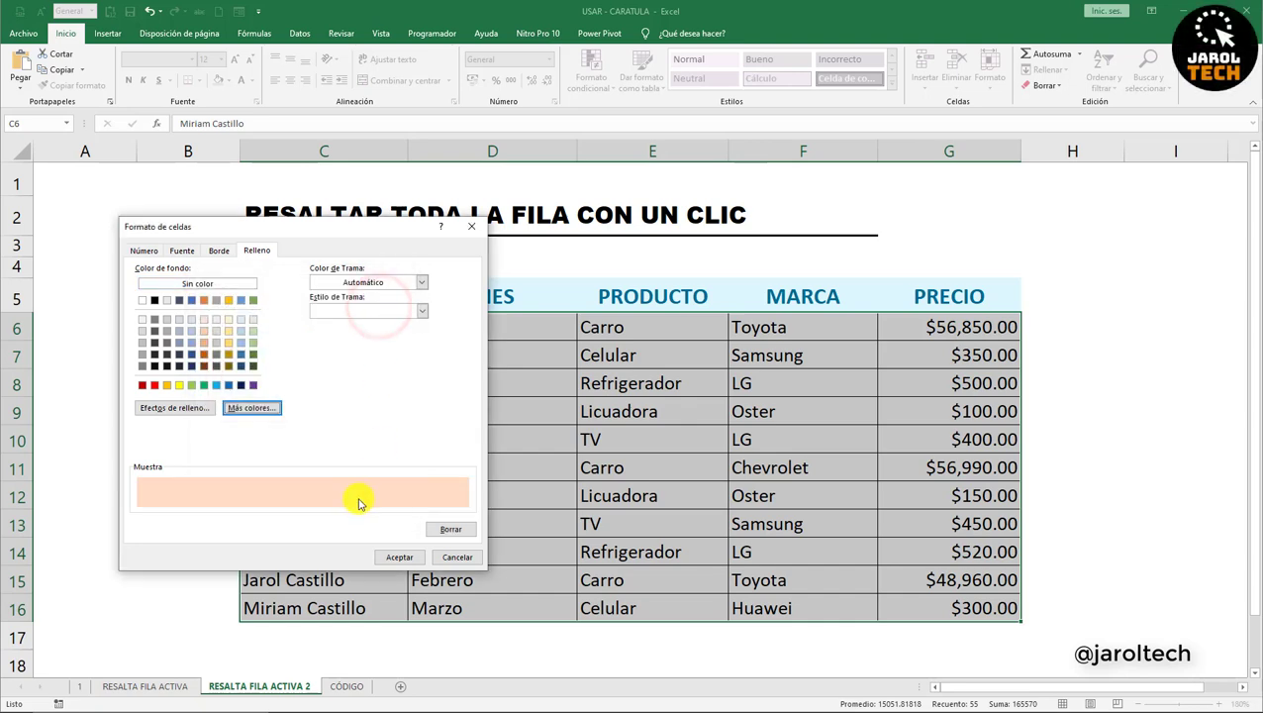
pyautogui.click(393, 554)
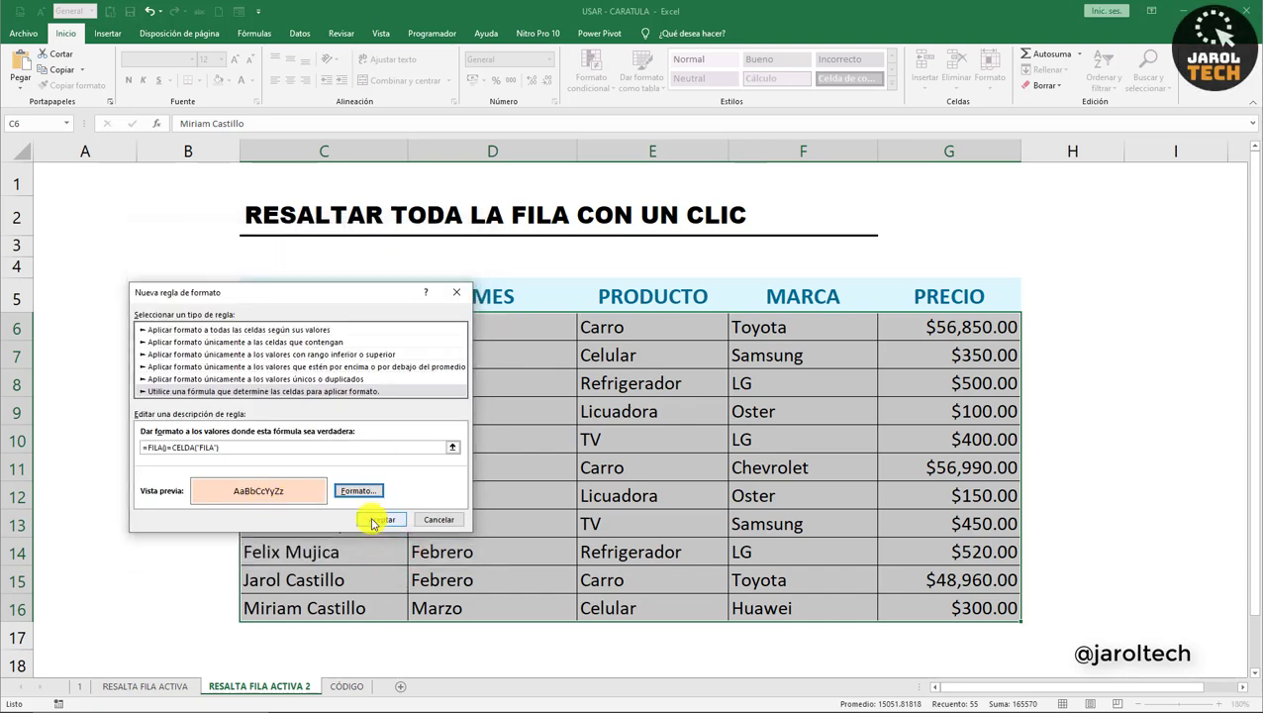
pyautogui.click(373, 522)
pyautogui.click(452, 386)
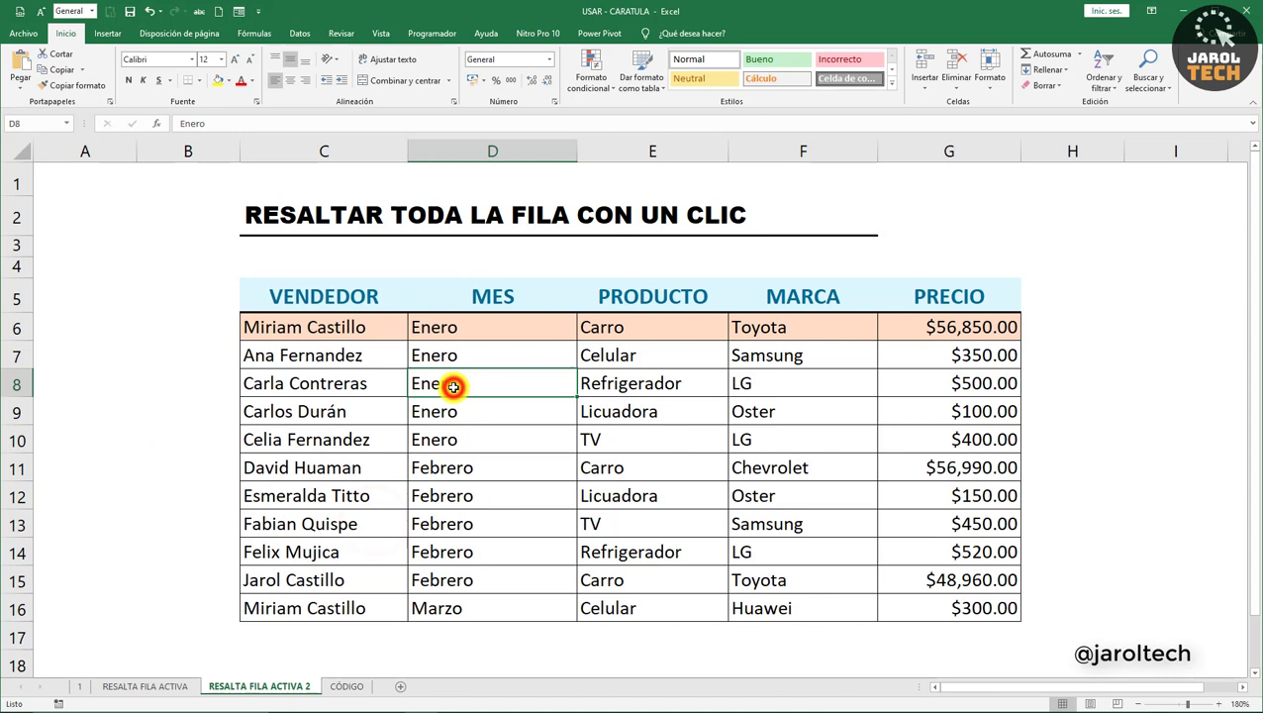
# Step: Pick cells in several rows, including 12 and 14, and see the peach highlight stay stuck on row 6
pyautogui.click(470, 334)
pyautogui.click(432, 359)
pyautogui.click(439, 413)
pyautogui.click(450, 487)
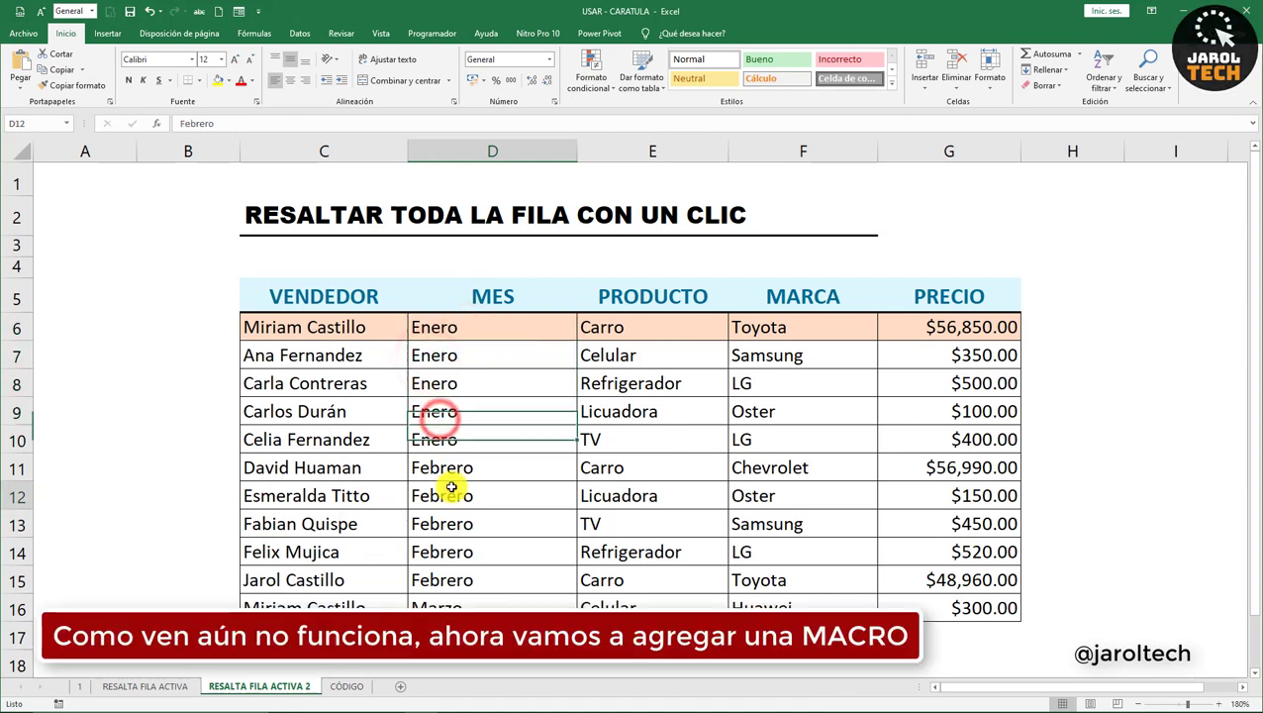
pyautogui.click(594, 495)
pyautogui.click(604, 556)
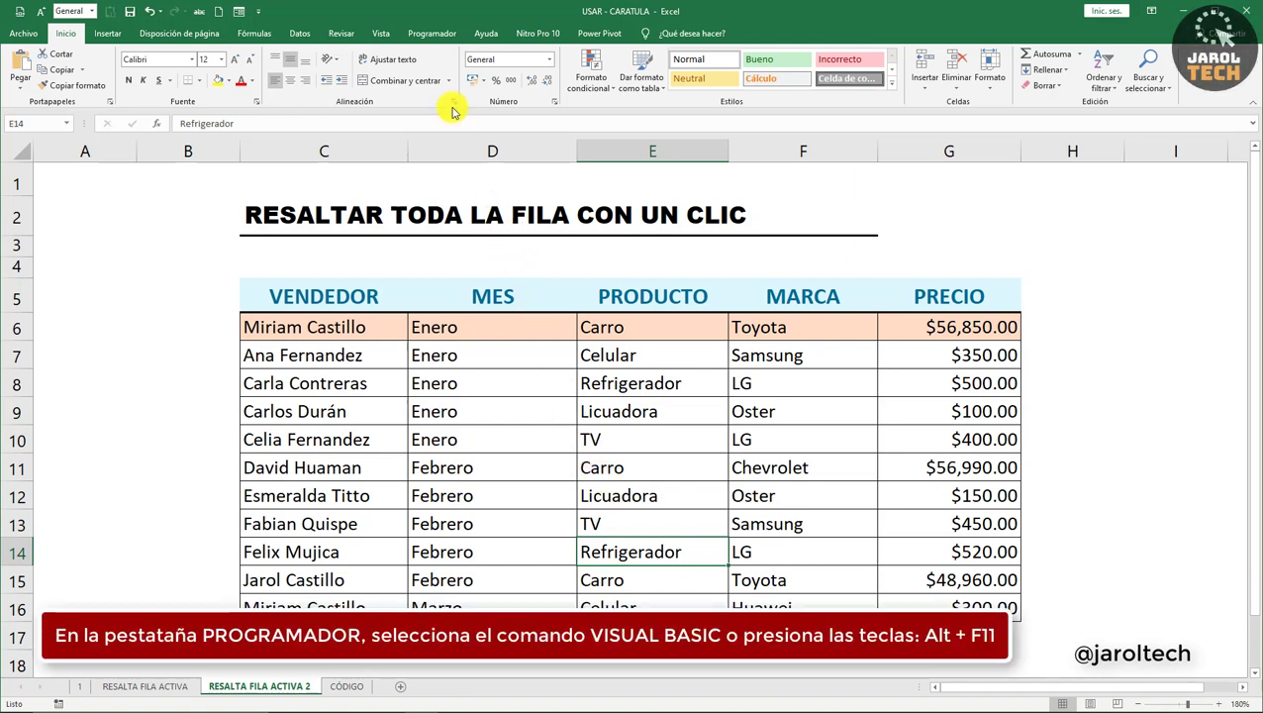
pyautogui.click(426, 38)
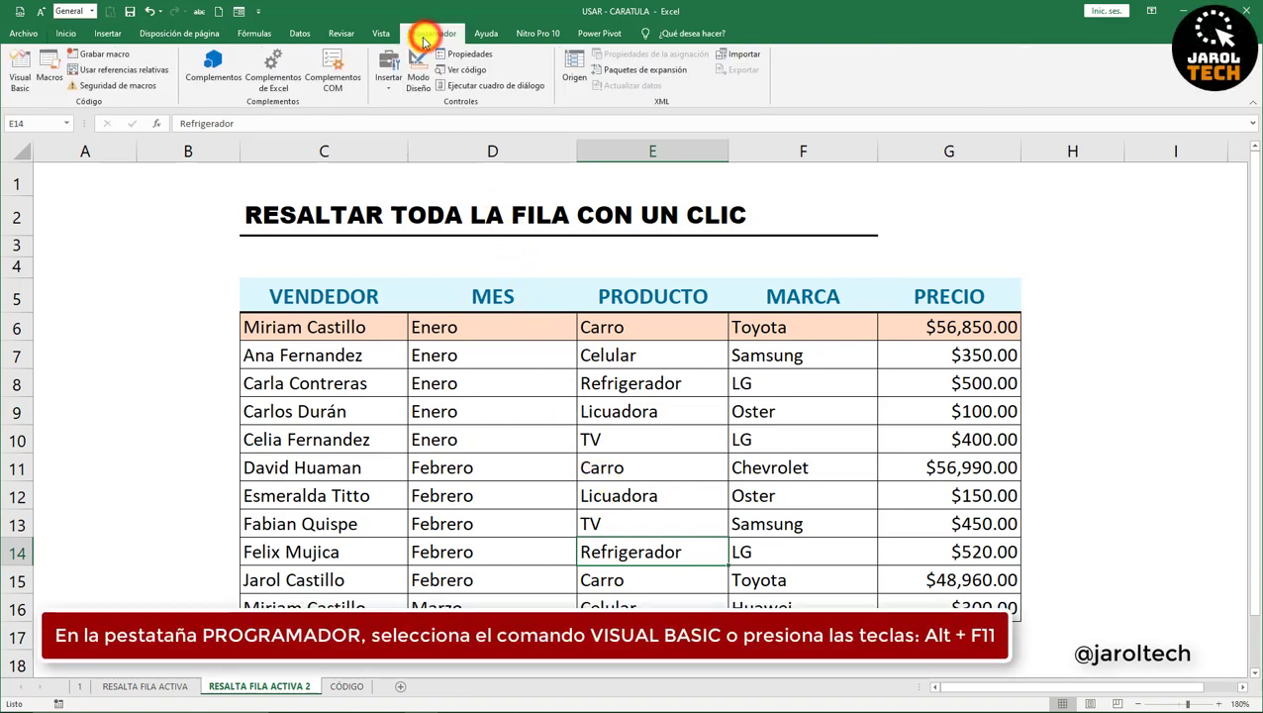
# Step: Open the Visual Basic code window for Hoja5 (RESALTA FILA ACTIVA 2)
pyautogui.click(21, 87)
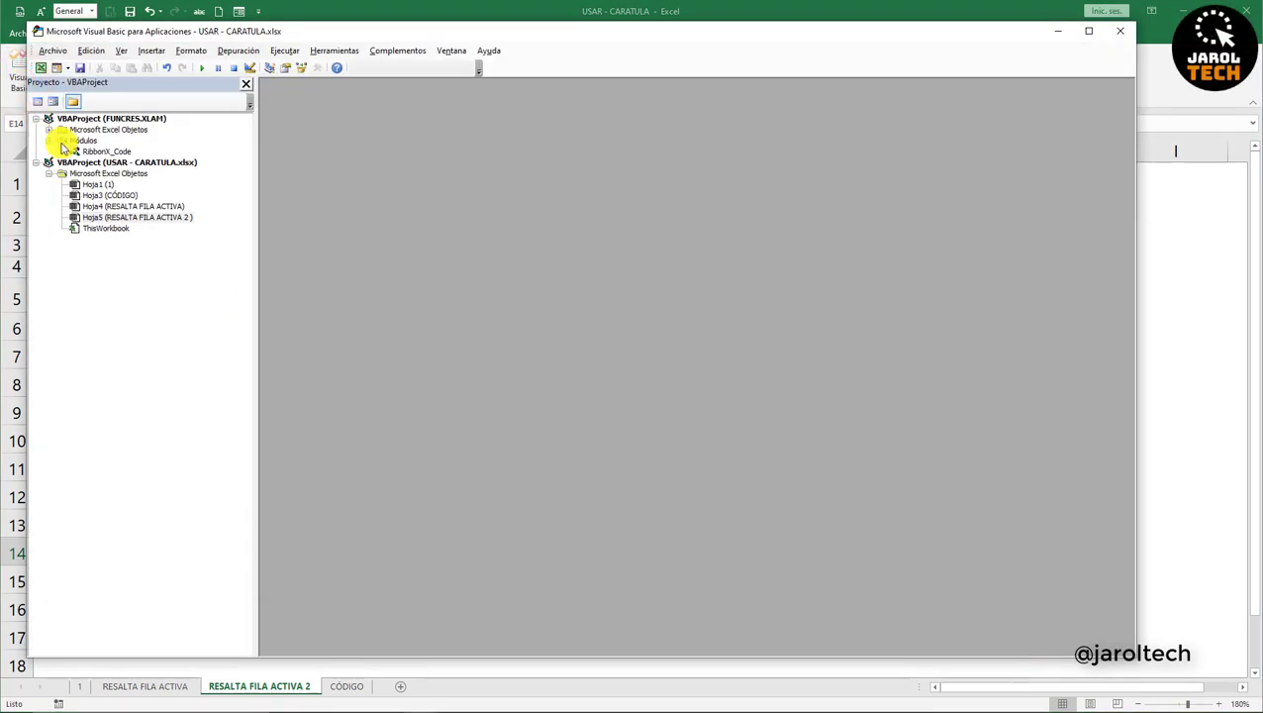
pyautogui.click(117, 218)
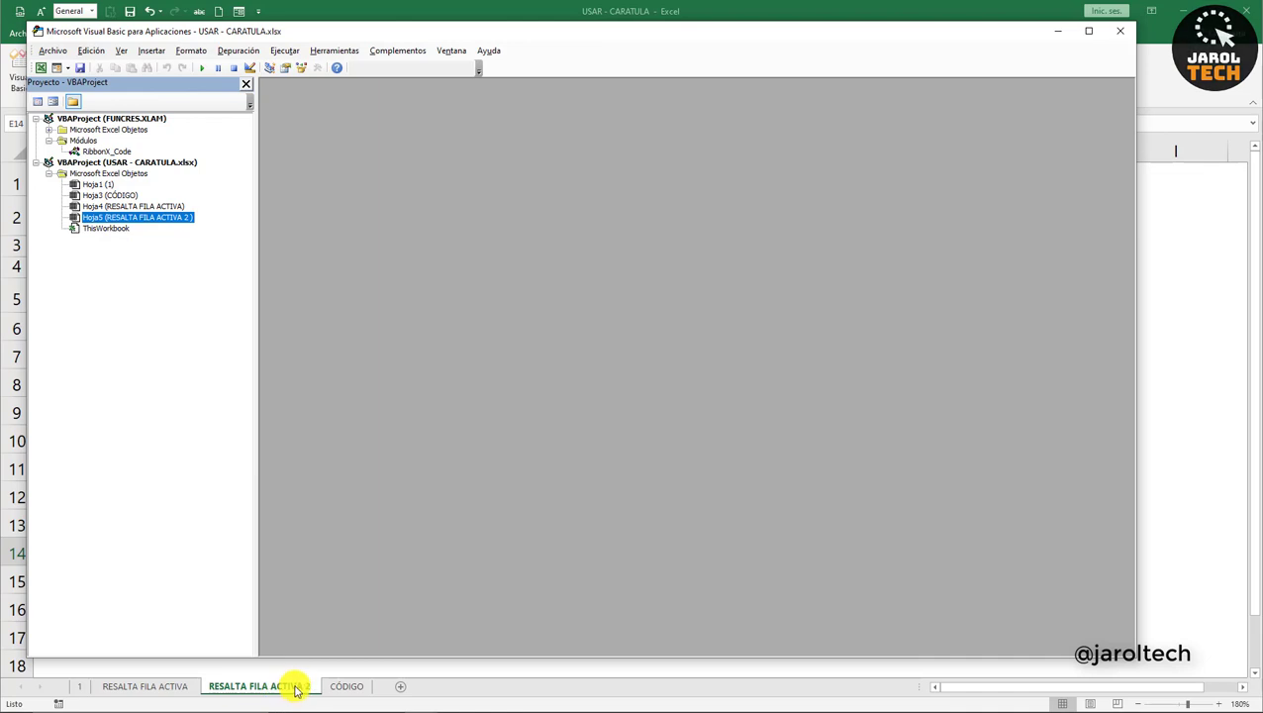
pyautogui.click(34, 102)
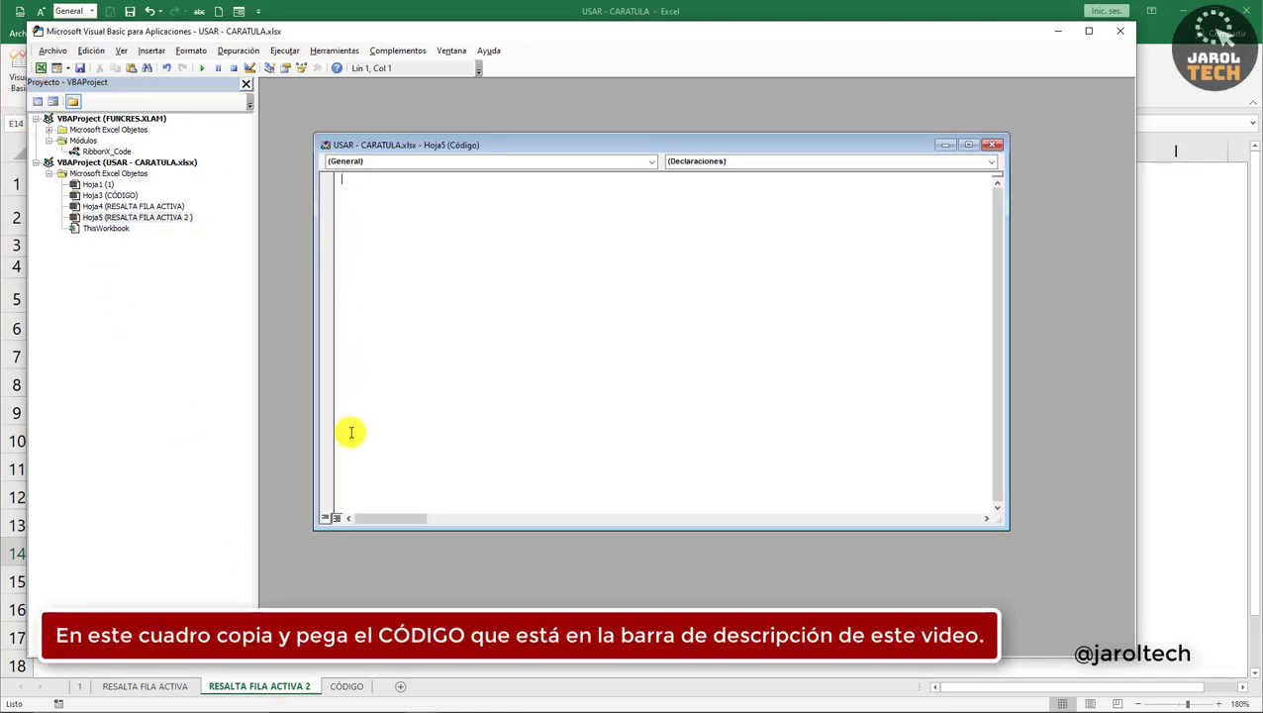
# Step: Copy the SelectionChange macro text from cell B2 on the CÓDIGO sheet
pyautogui.click(346, 687)
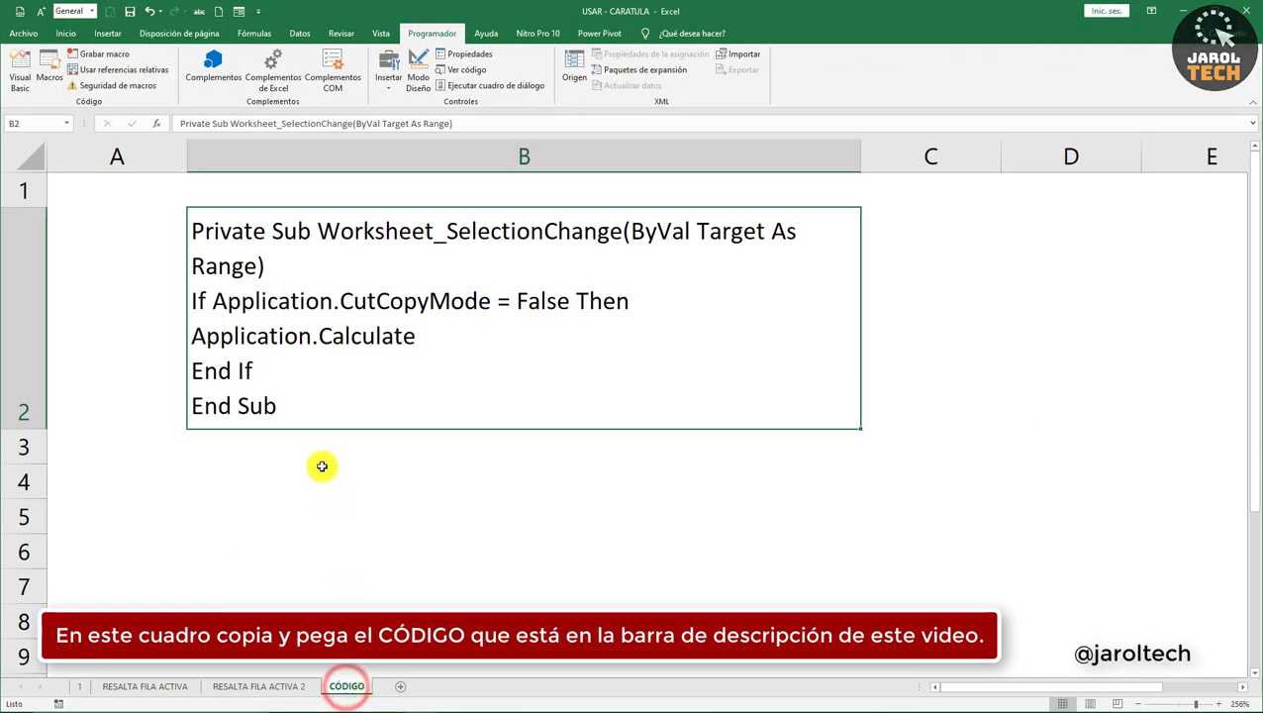
pyautogui.doubleClick(280, 397)
pyautogui.moveTo(281, 397); pyautogui.dragTo(197, 231)
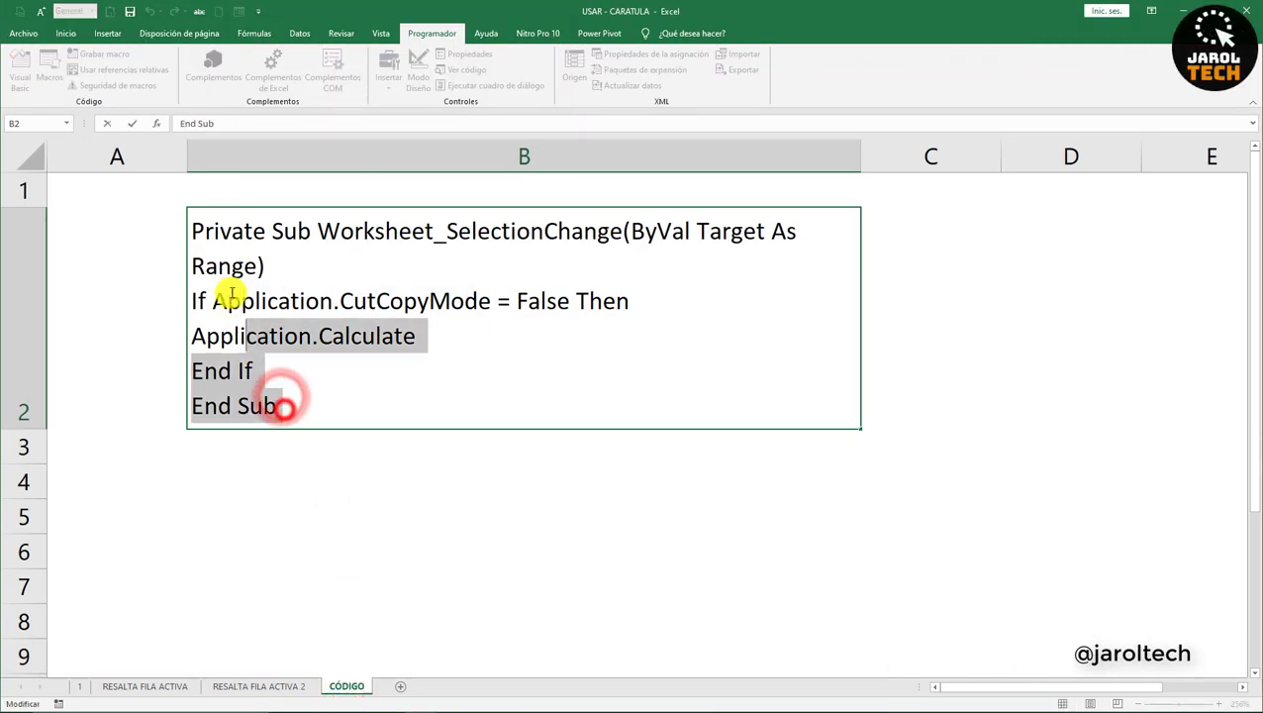
pyautogui.rightClick(201, 234)
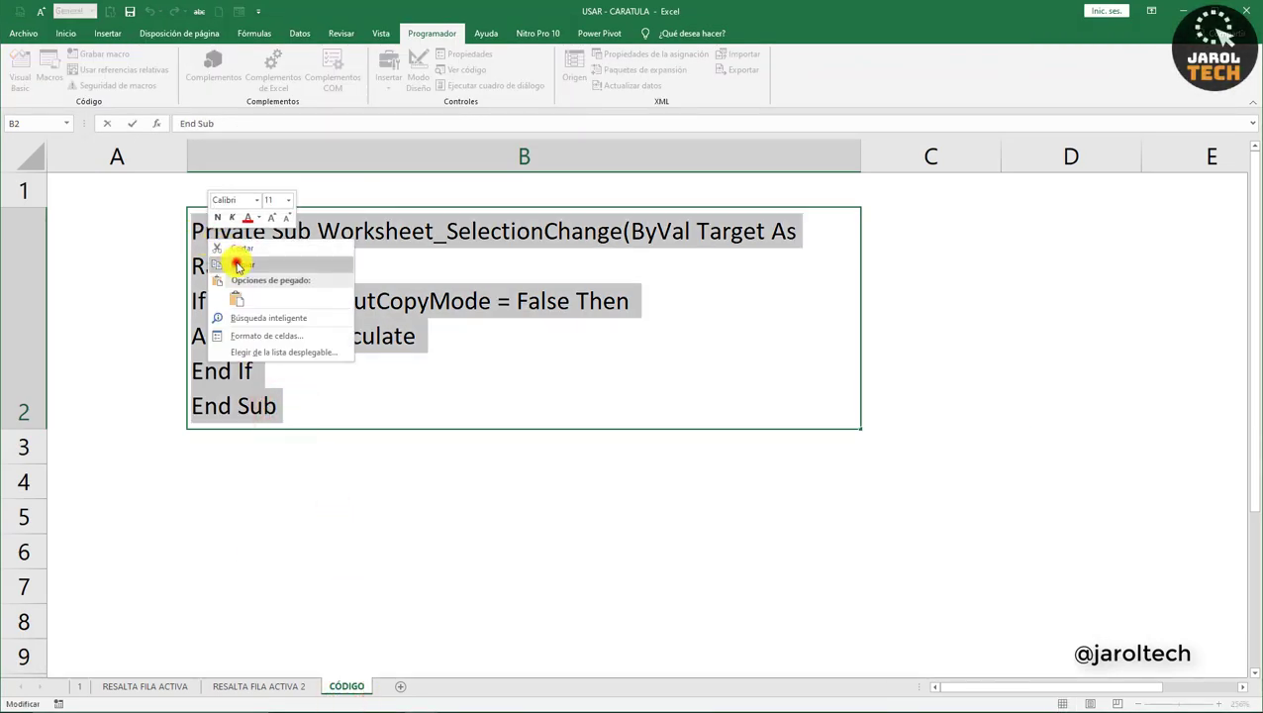
pyautogui.click(238, 265)
pyautogui.click(290, 693)
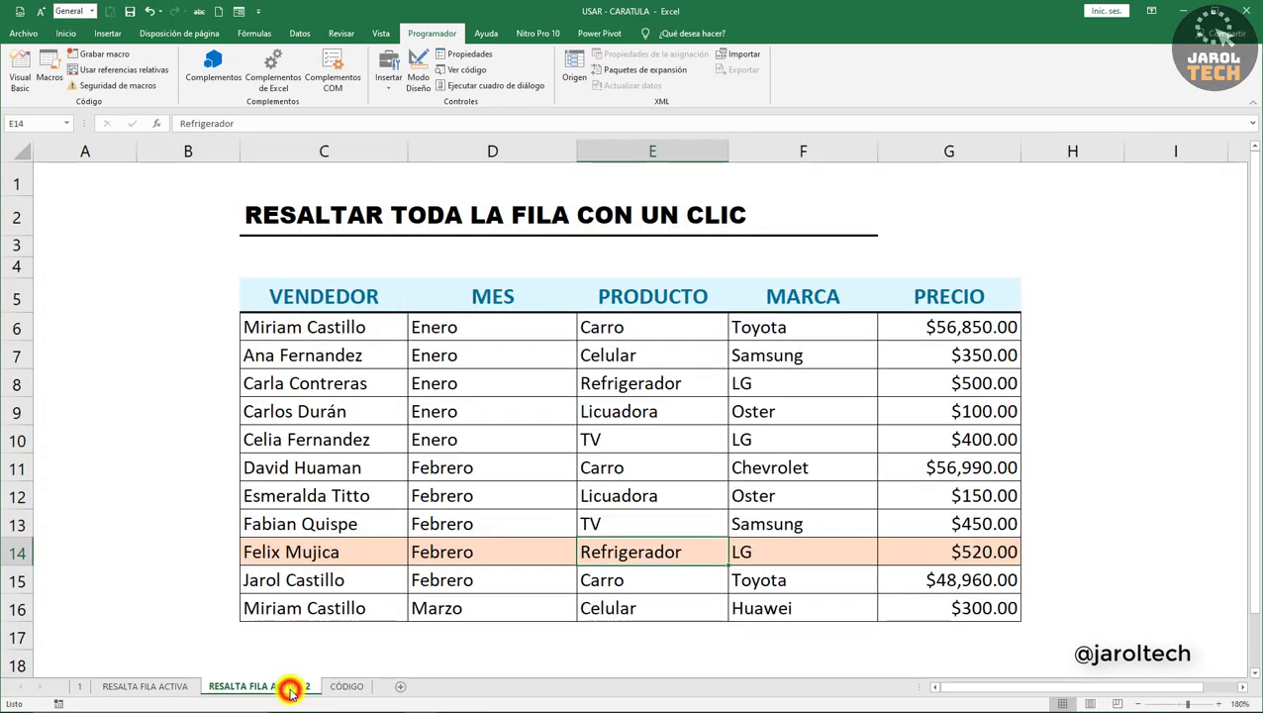
# Step: Paste the Worksheet_SelectionChange macro into the Hoja5 code window
pyautogui.moveTo(406, 704)
pyautogui.click(450, 688)
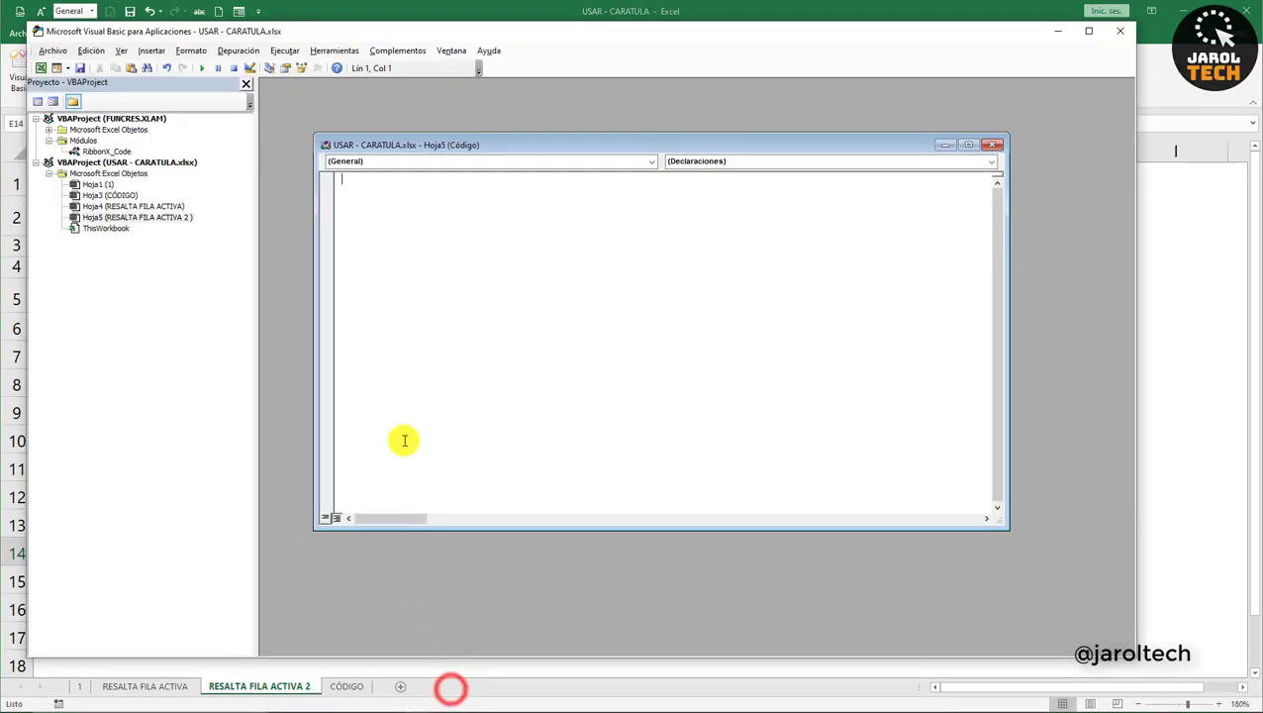
pyautogui.rightClick(359, 184)
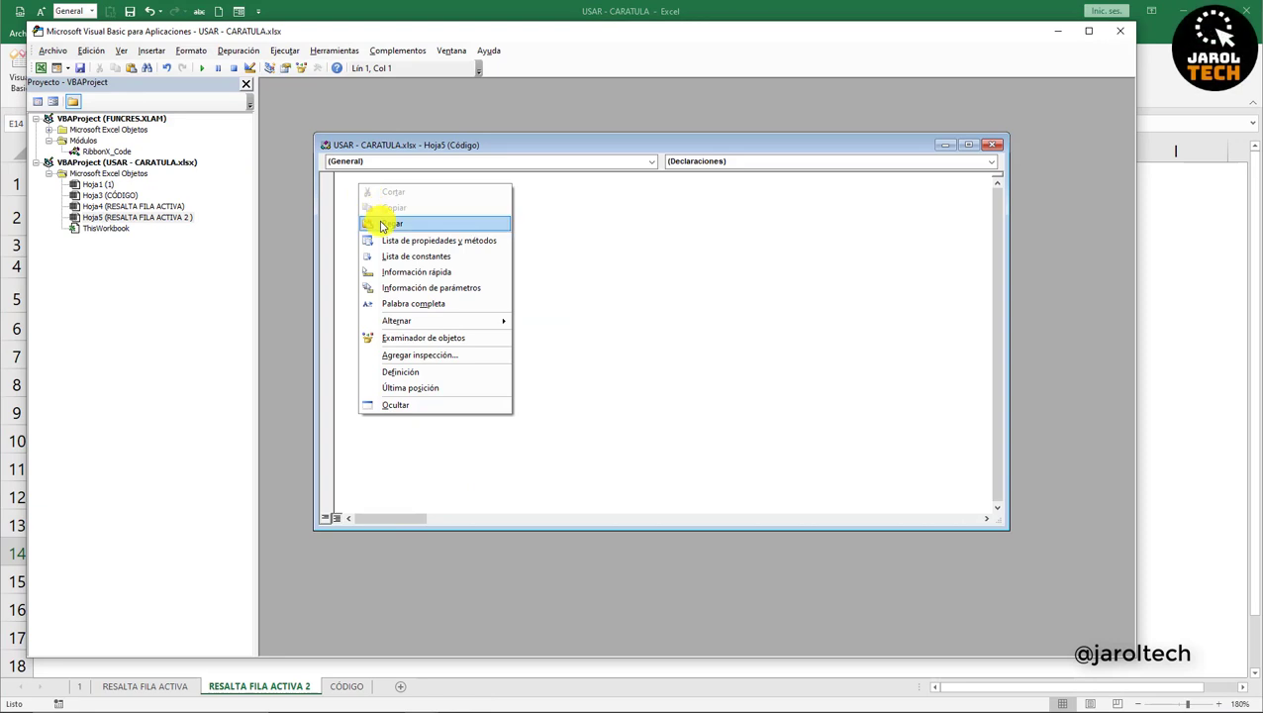
pyautogui.click(381, 224)
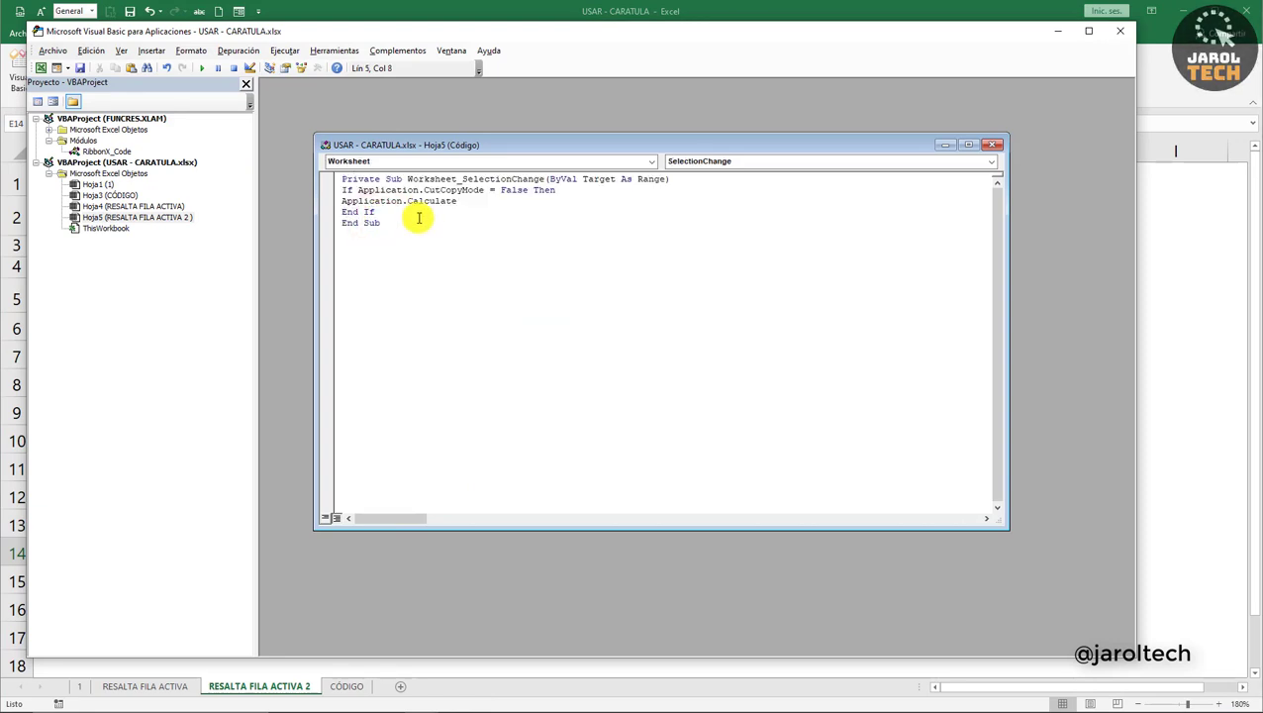
# Step: Save the workbook, confirming with Sí, and close the code window and VBA editor
pyautogui.click(80, 67)
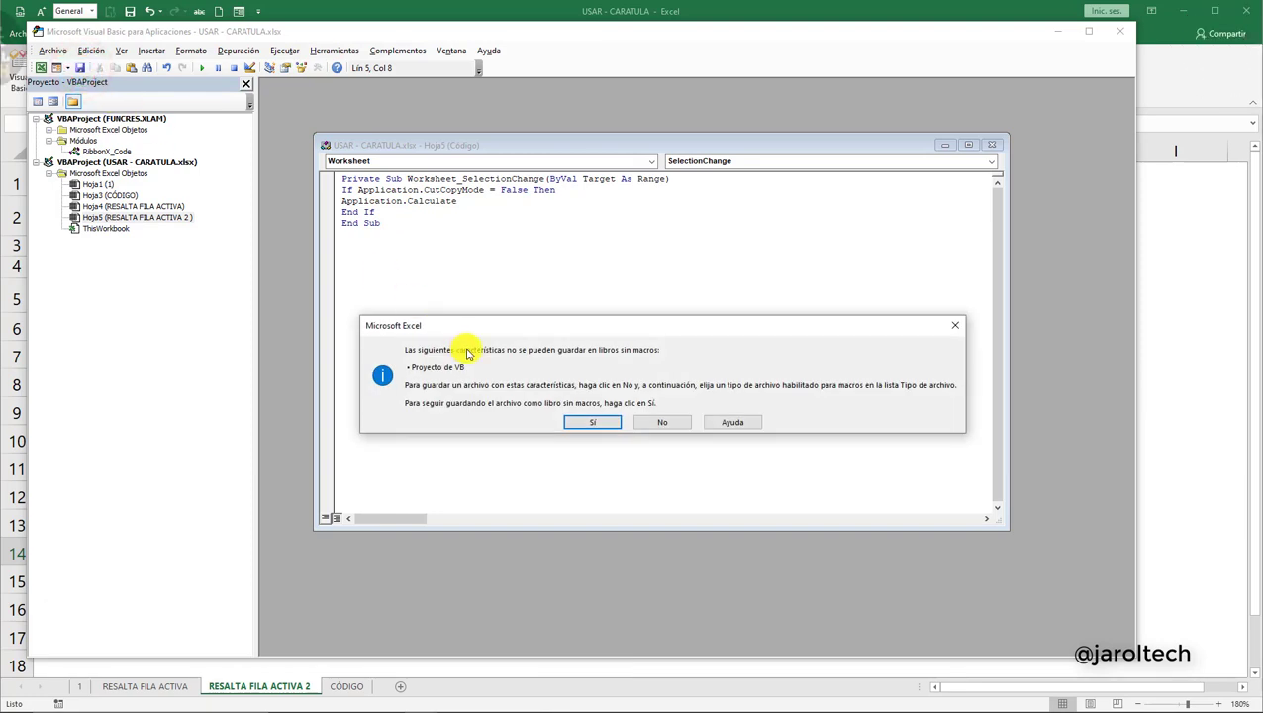
pyautogui.click(586, 423)
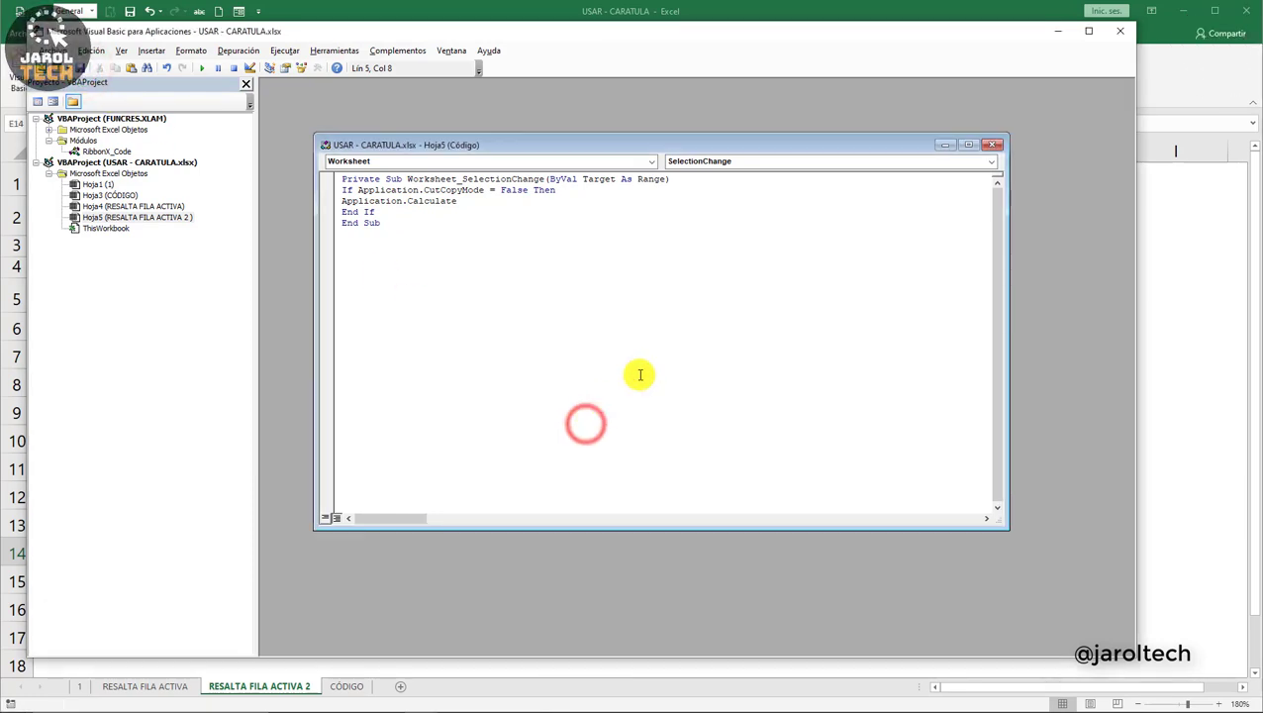
pyautogui.click(993, 147)
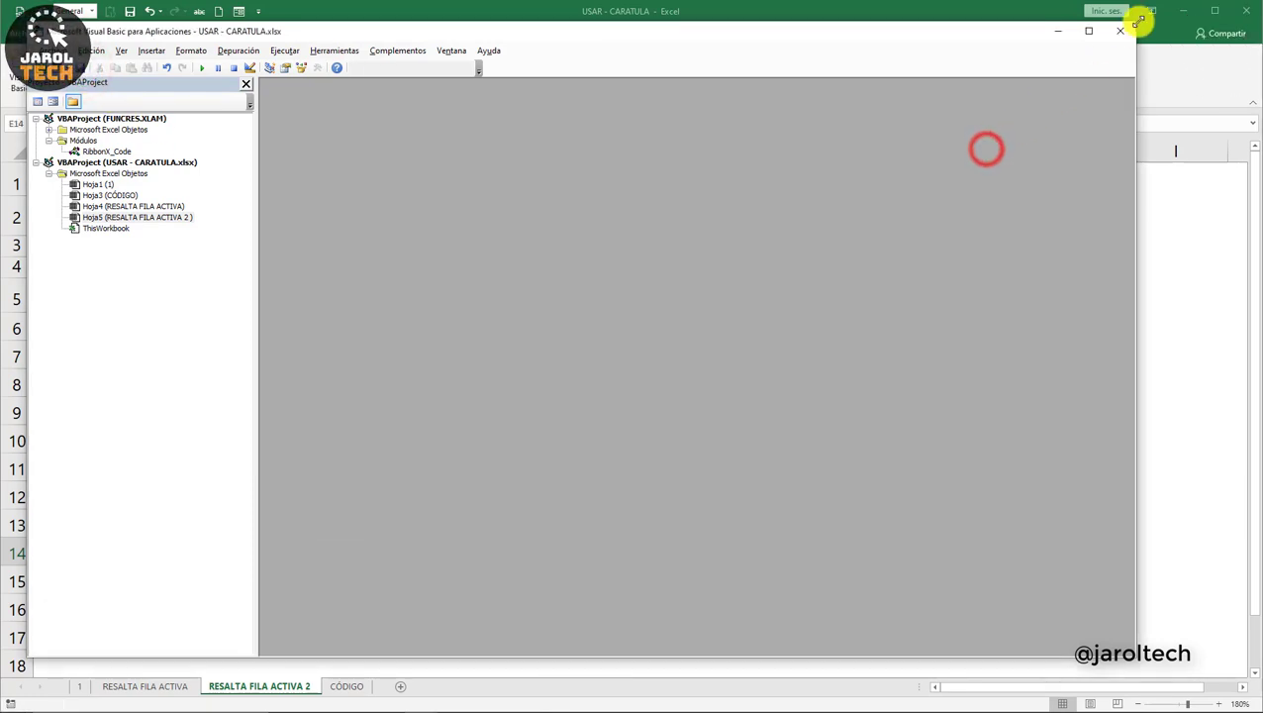
pyautogui.click(1119, 31)
# Step: Pick cells across rows 6 to 16 to confirm the highlight follows, then select C6:G16
pyautogui.click(665, 336)
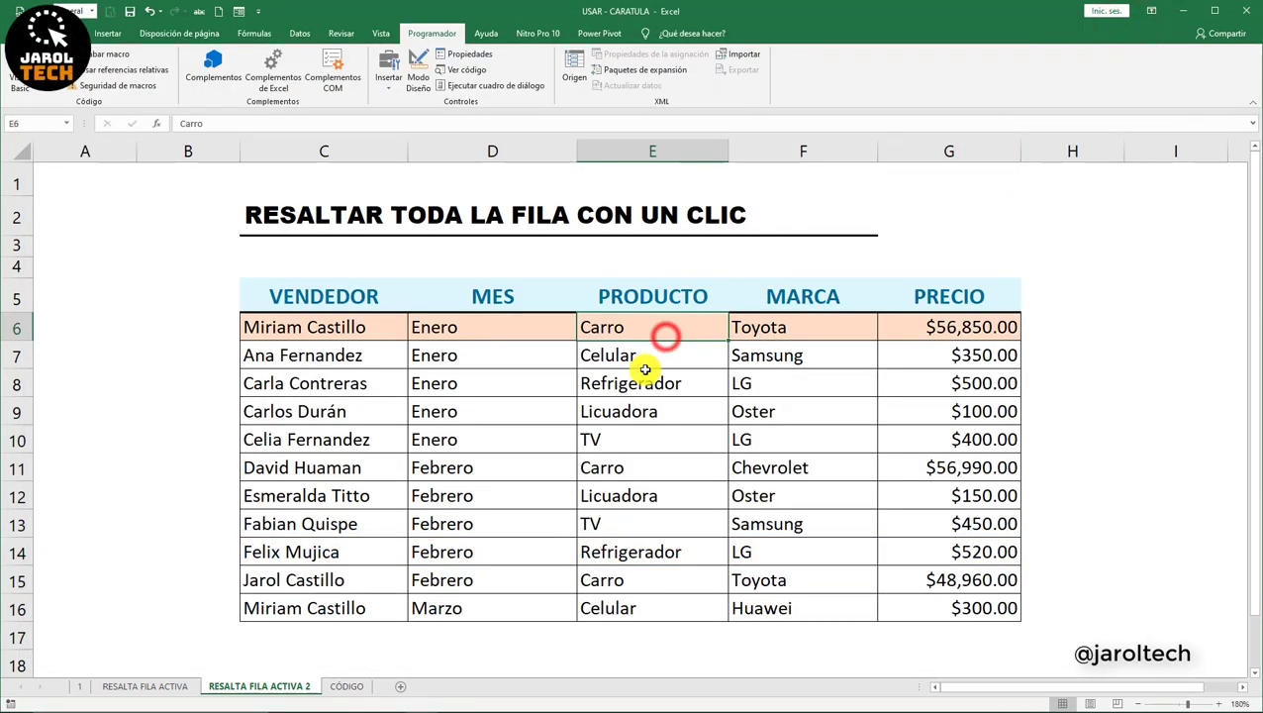
pyautogui.click(646, 356)
pyautogui.click(787, 413)
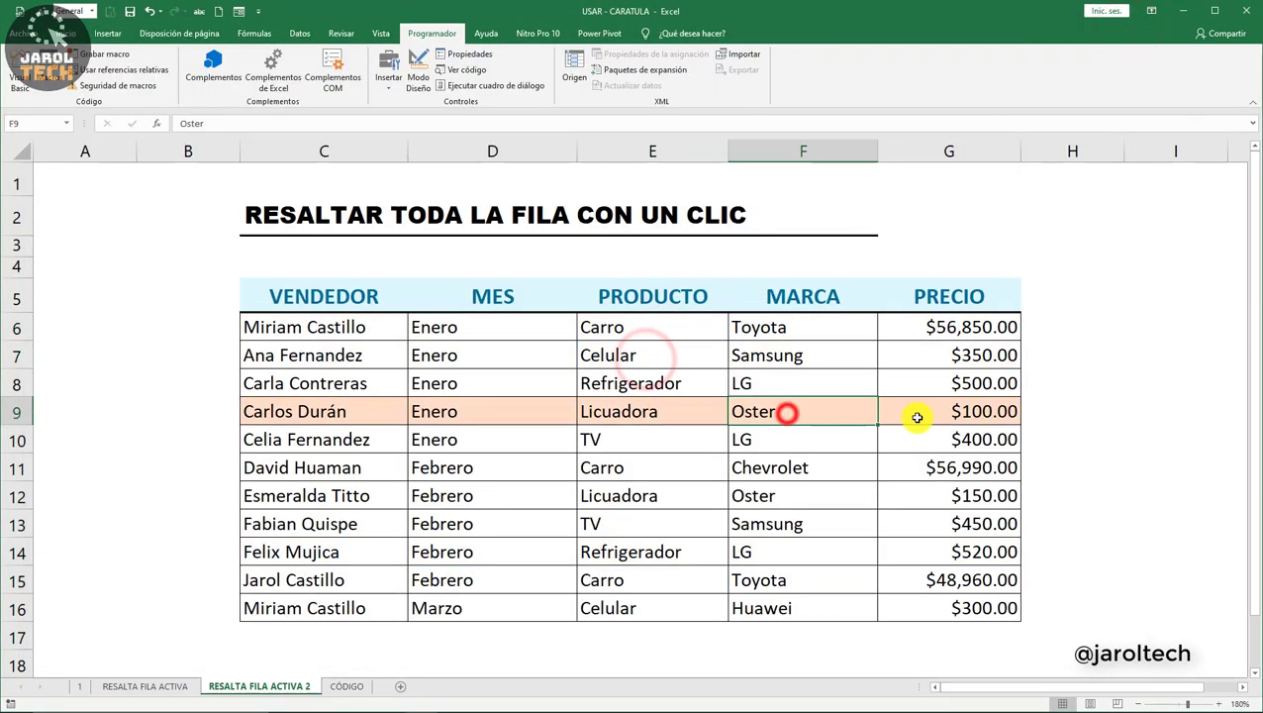
pyautogui.click(949, 357)
pyautogui.click(897, 507)
pyautogui.click(907, 577)
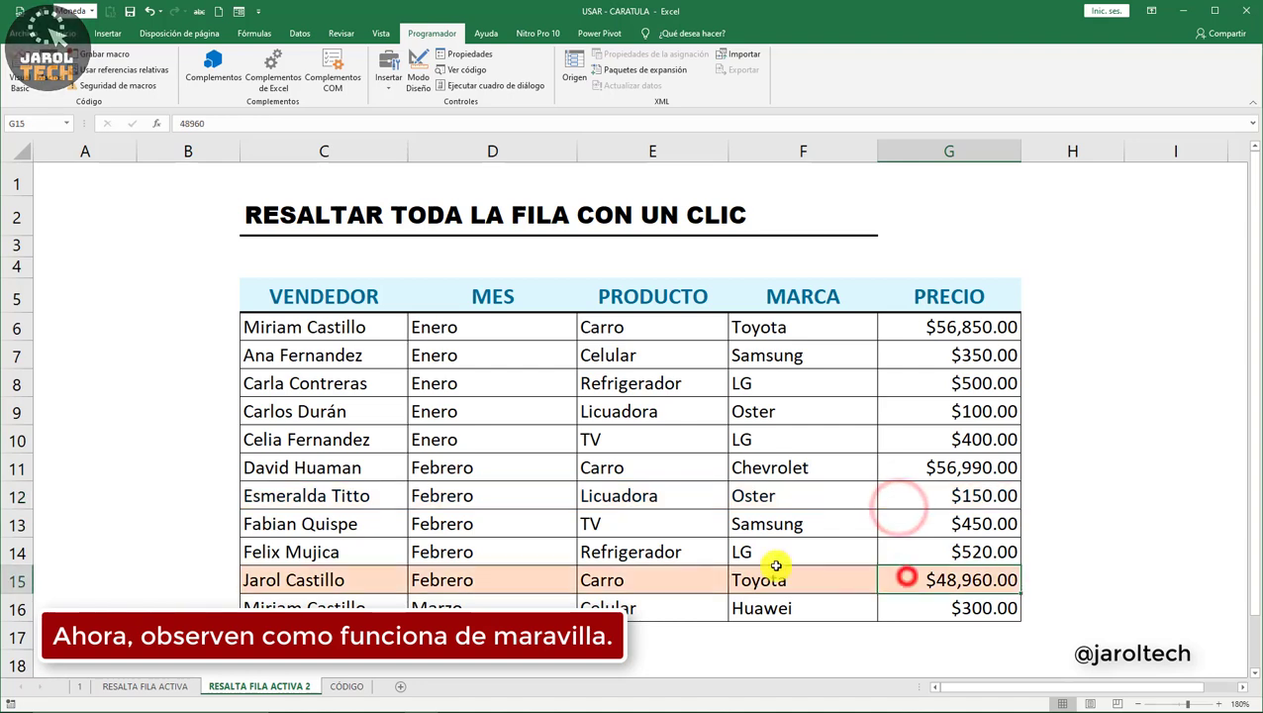
pyautogui.click(658, 581)
pyautogui.click(531, 549)
pyautogui.click(358, 474)
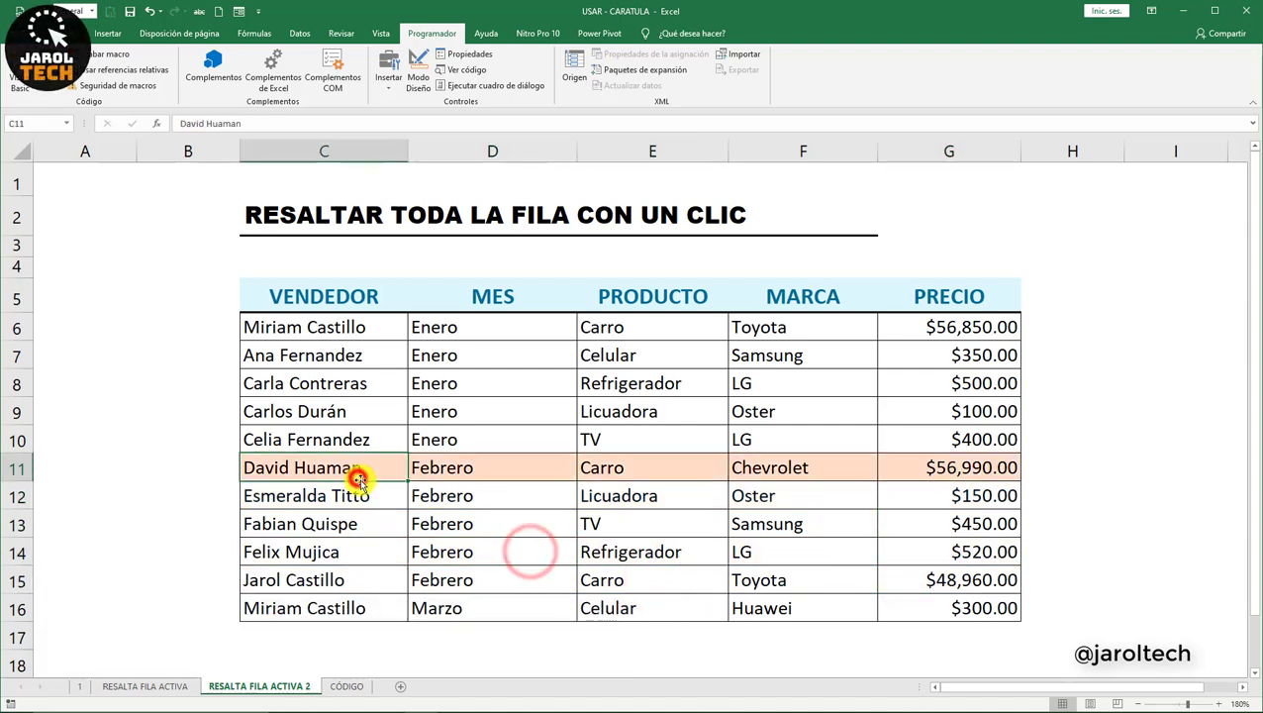
pyautogui.click(642, 600)
pyautogui.click(620, 486)
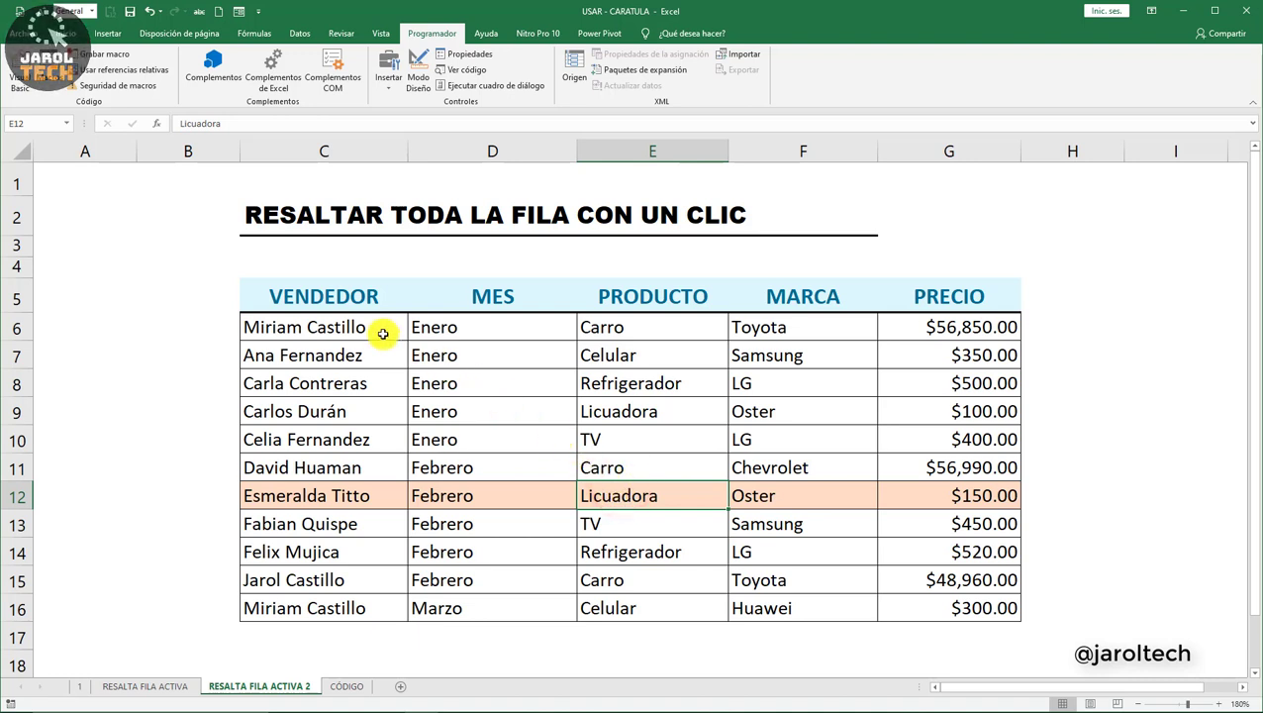
pyautogui.moveTo(383, 334); pyautogui.dragTo(907, 609)
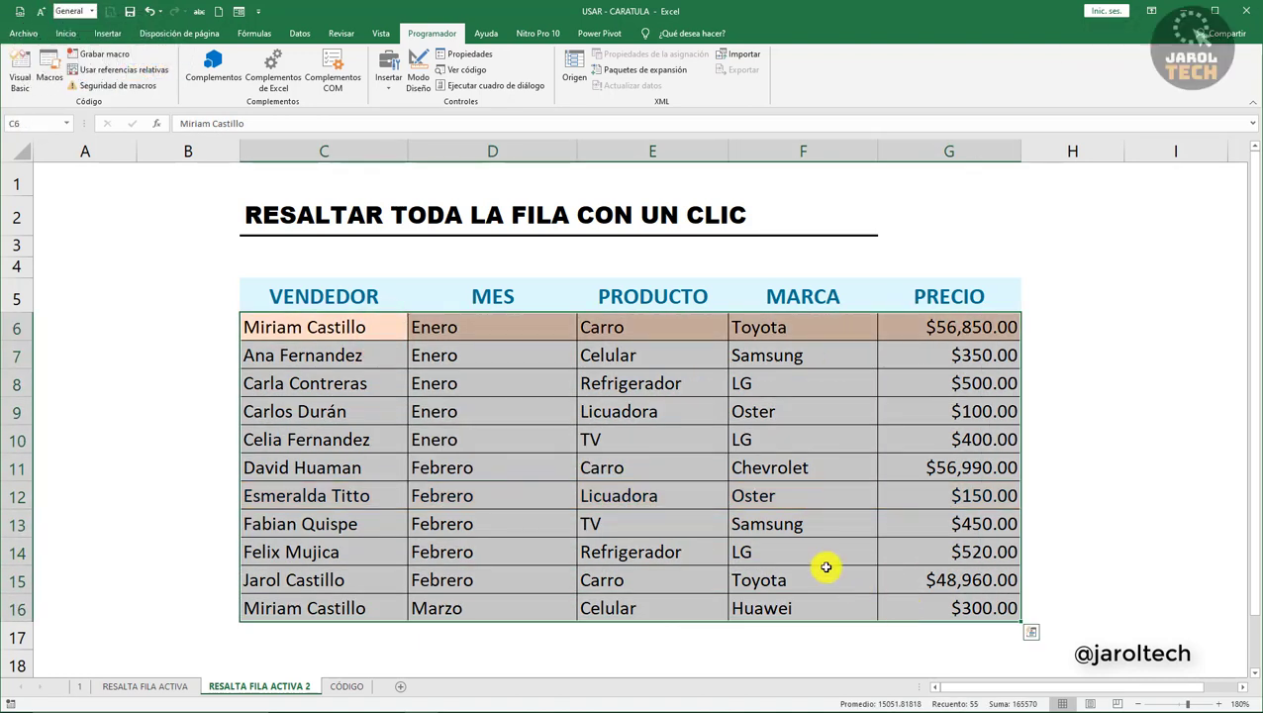
pyautogui.click(72, 34)
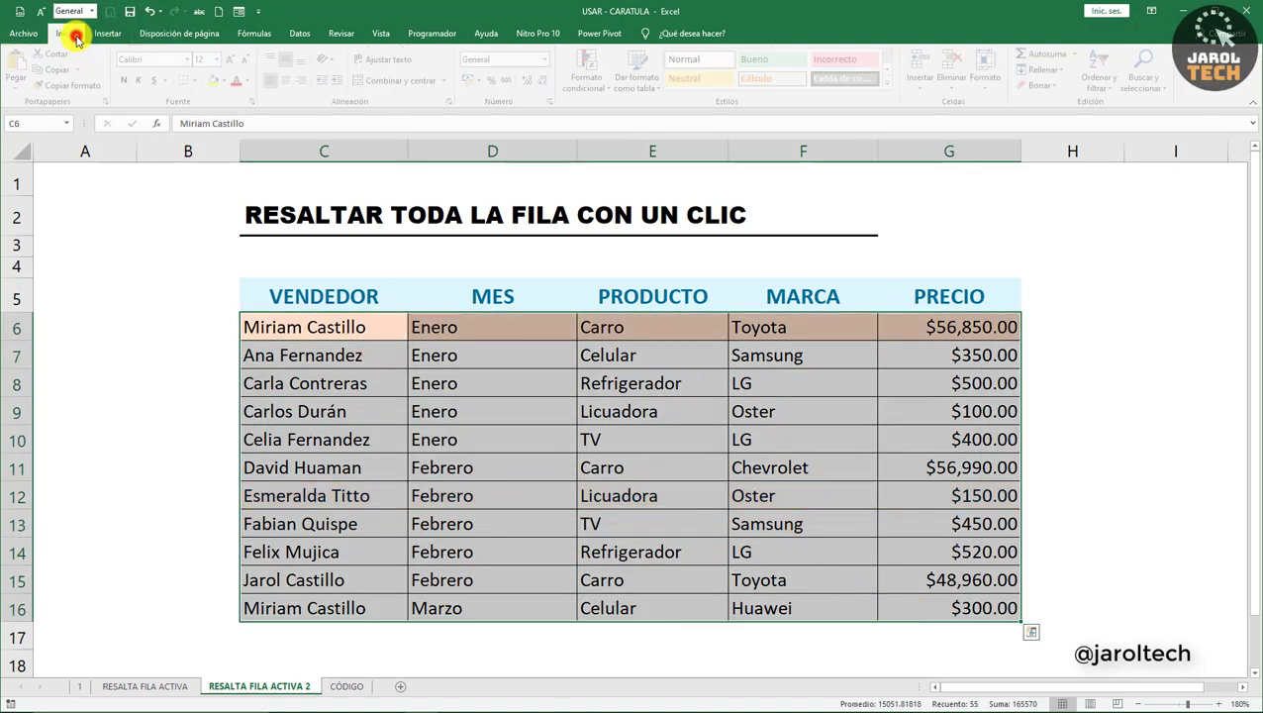
pyautogui.click(583, 90)
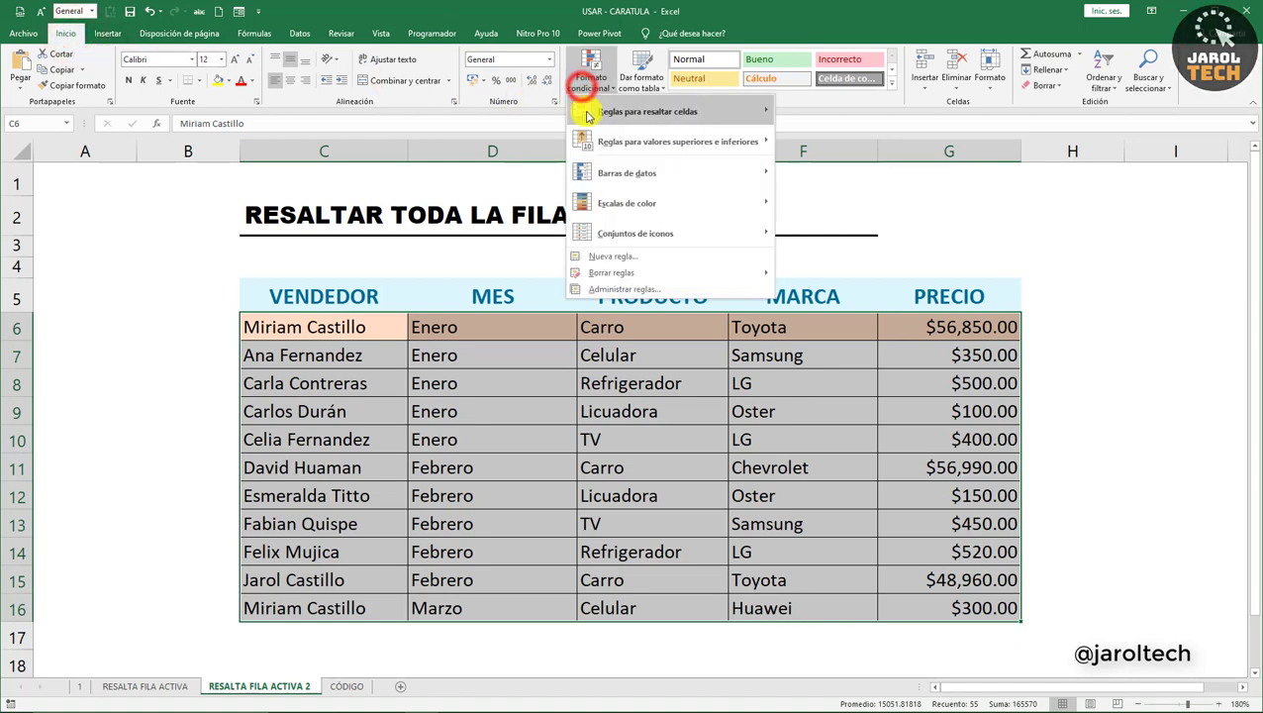
pyautogui.click(635, 206)
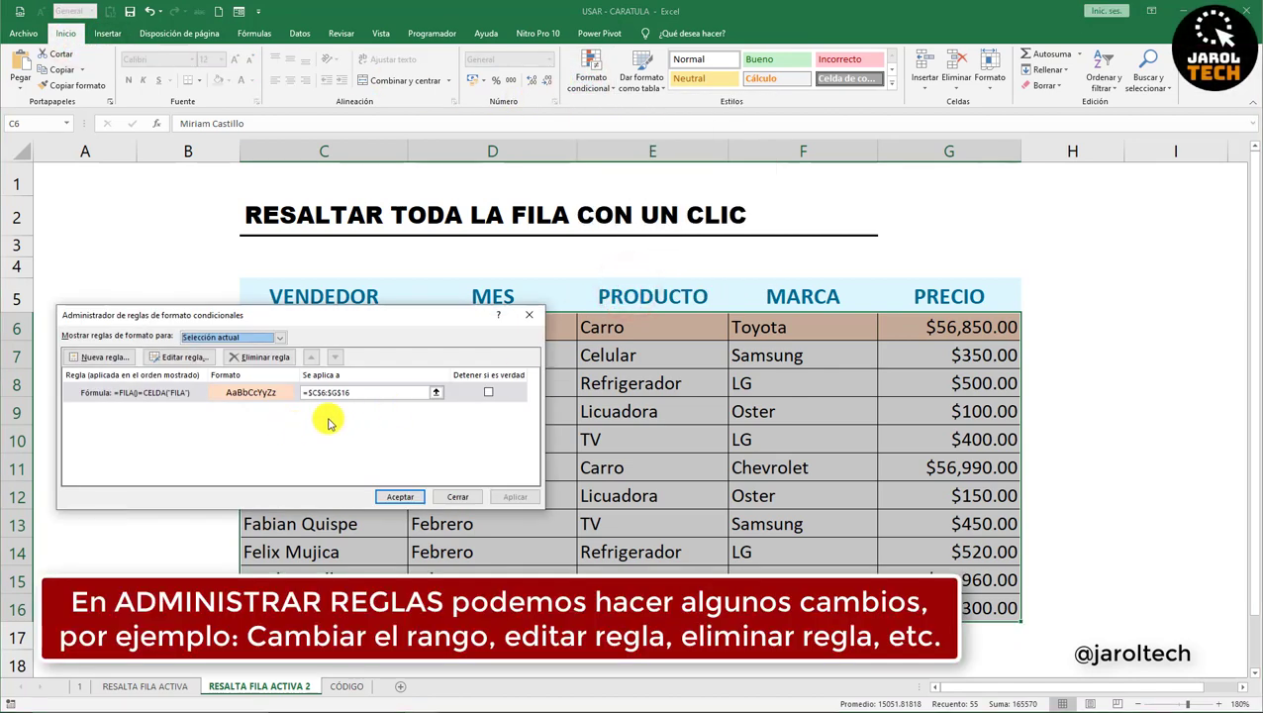
pyautogui.click(357, 395)
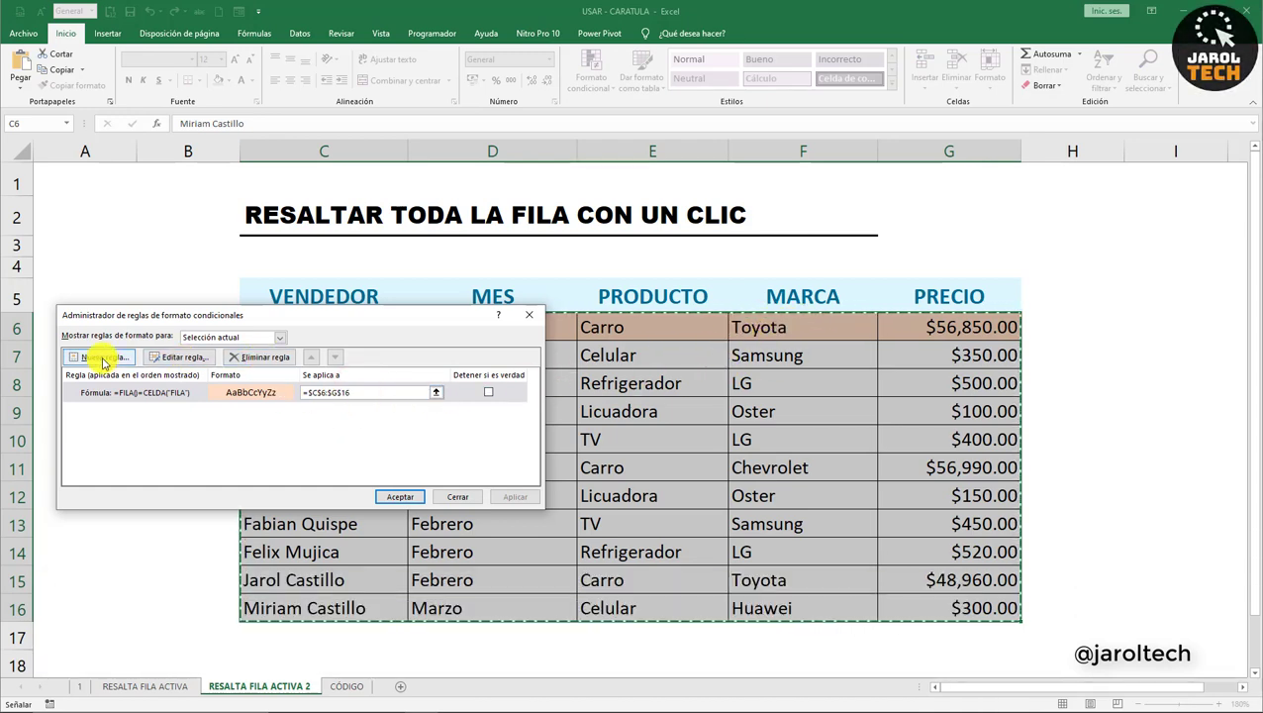
pyautogui.click(158, 360)
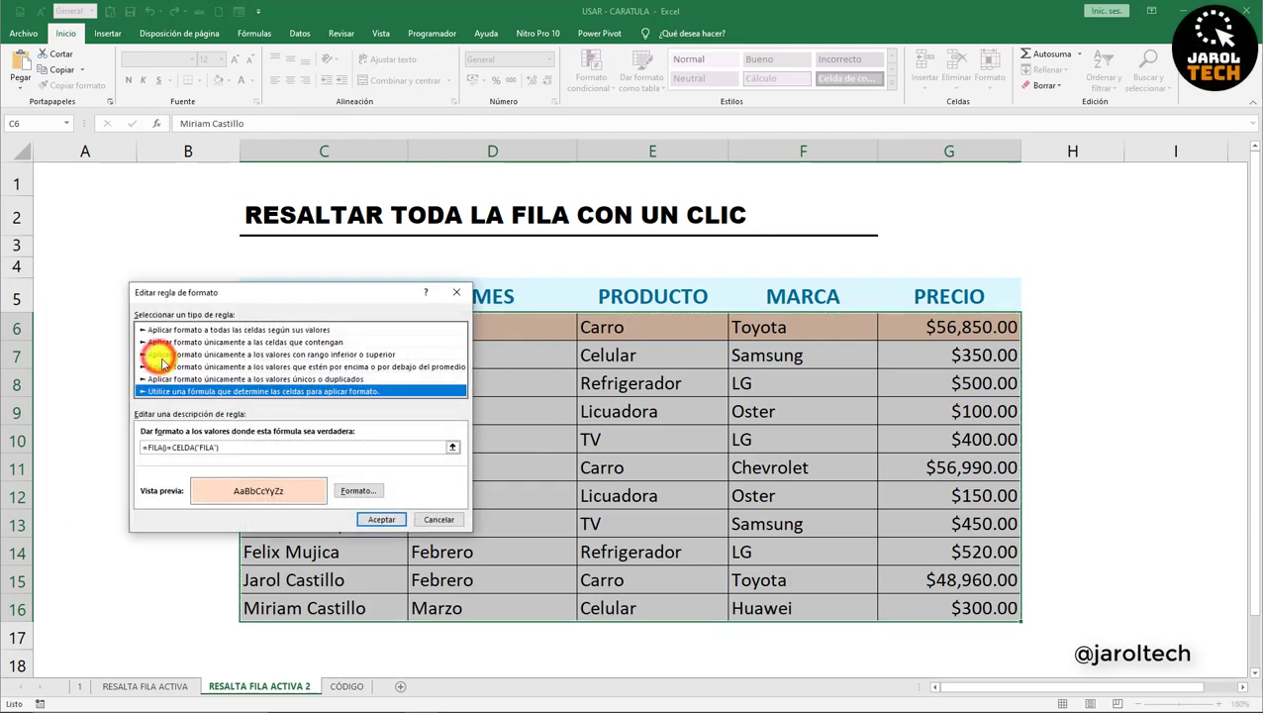
pyautogui.click(281, 445)
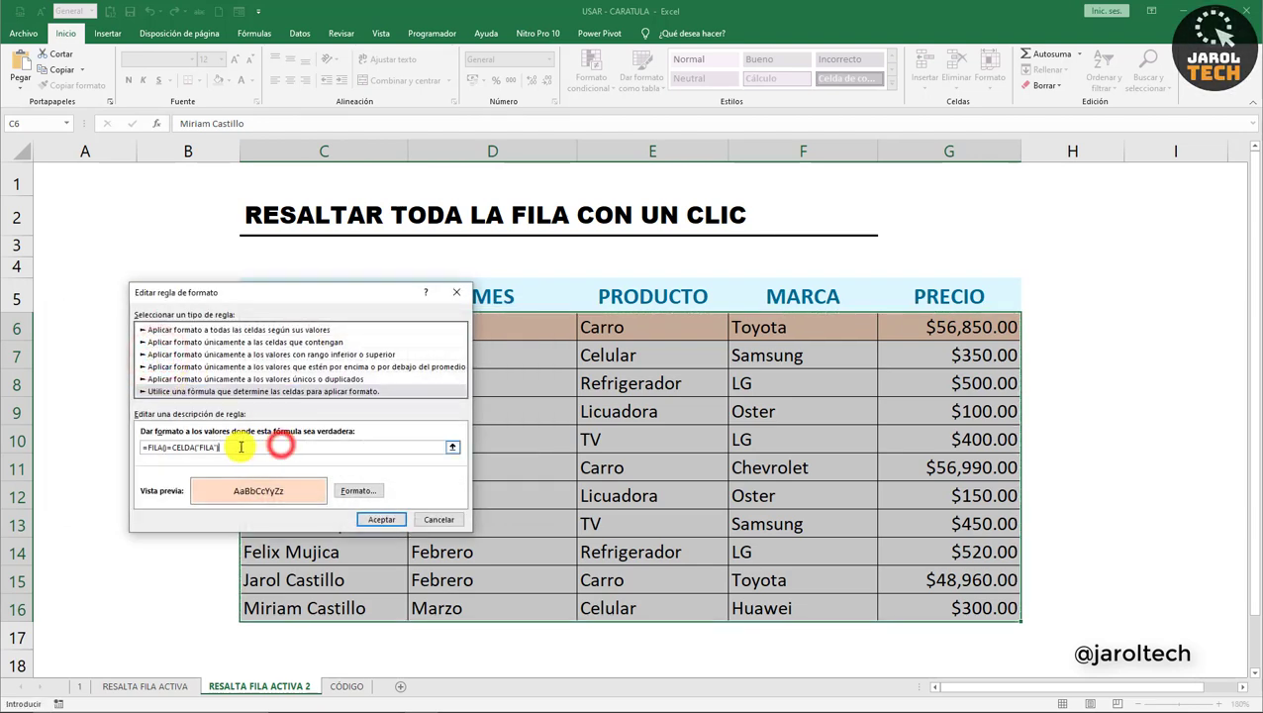
pyautogui.click(351, 492)
pyautogui.click(453, 543)
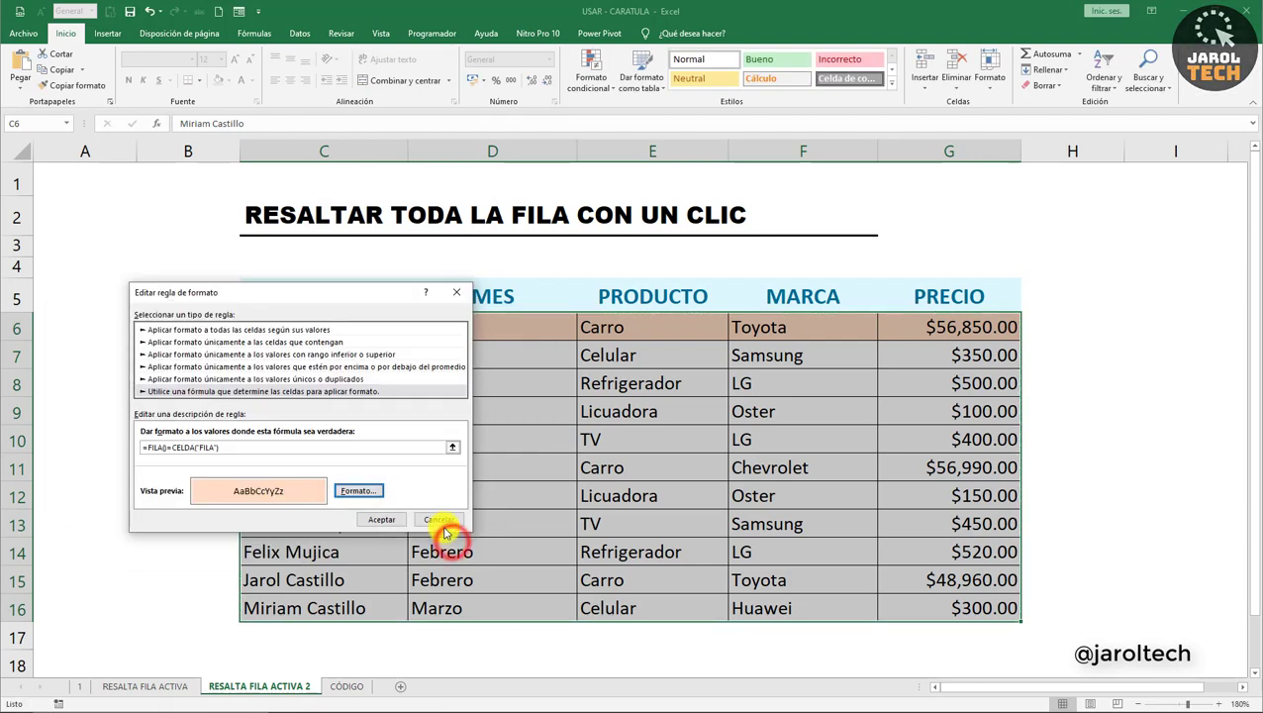
pyautogui.click(443, 522)
pyautogui.click(469, 500)
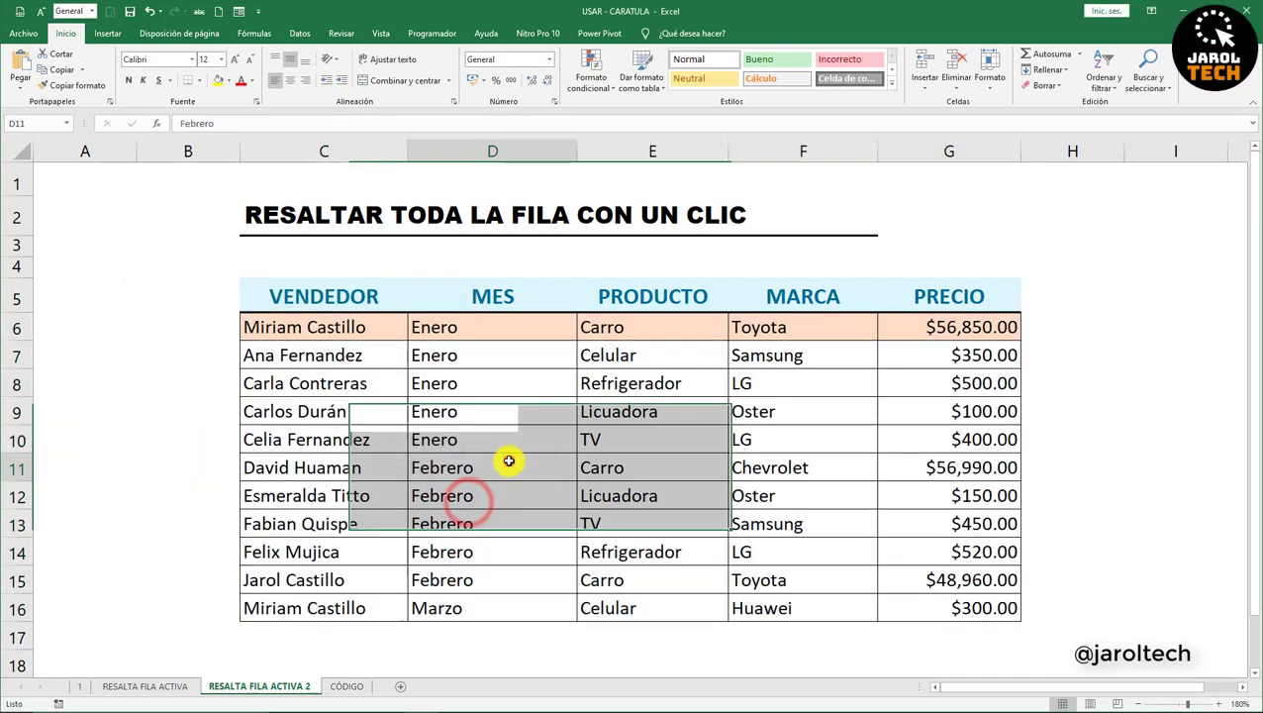